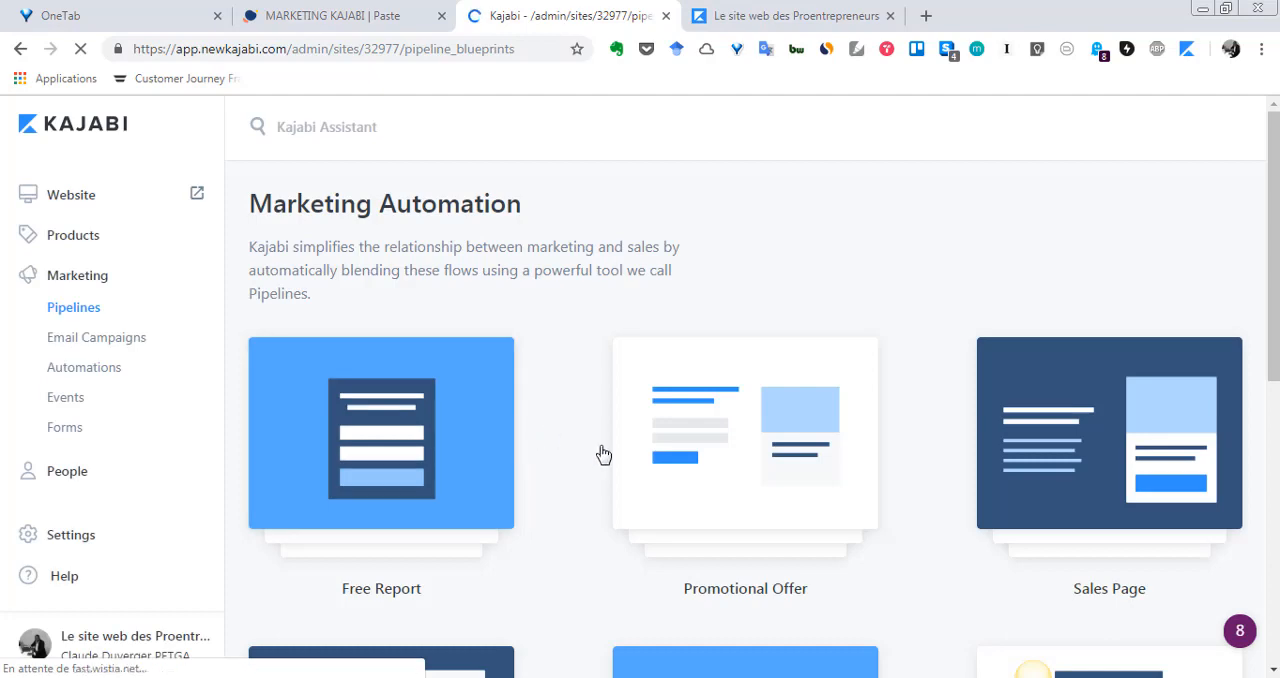
- Open the details of the Promotional Offer pipeline blueprint
scroll(626, 486, "down", 4)
scroll(700, 430, "up", 2)
scroll(826, 306, "up", 1)
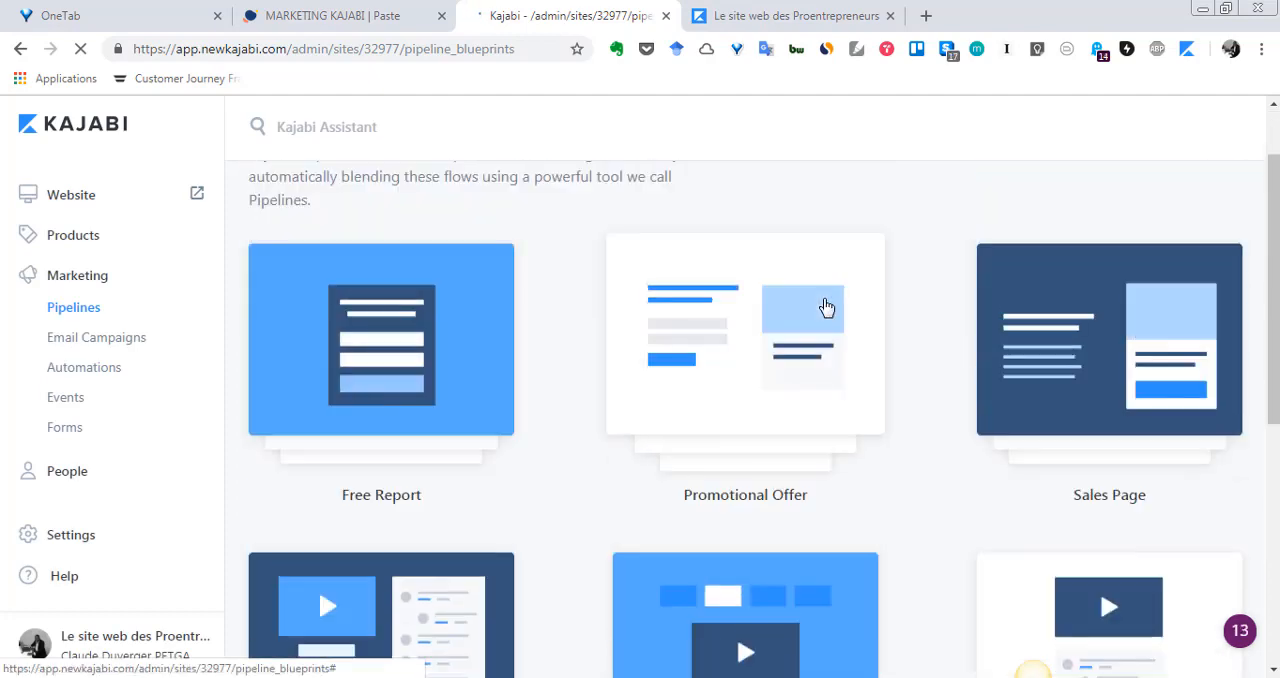
left_click(812, 300)
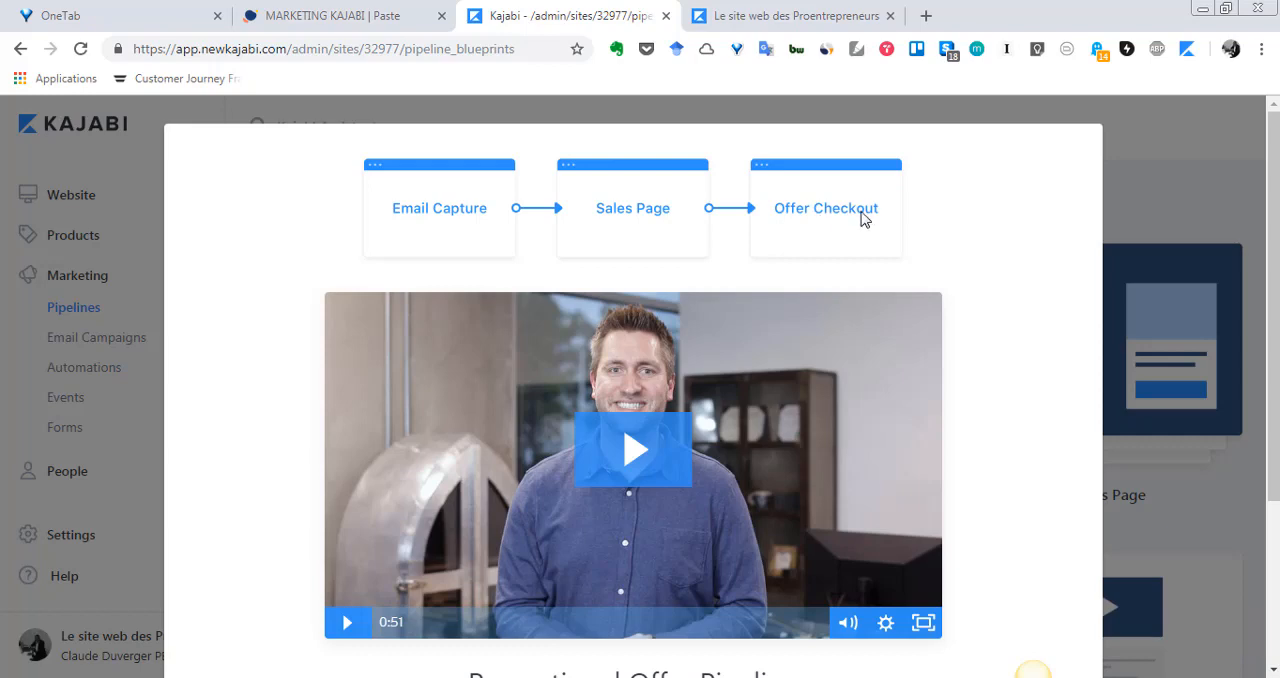
- Review the Promotional Offer blueprint's flow and description, and start creating a pipeline from it
scroll(830, 319, "down", 3)
scroll(823, 316, "up", 3)
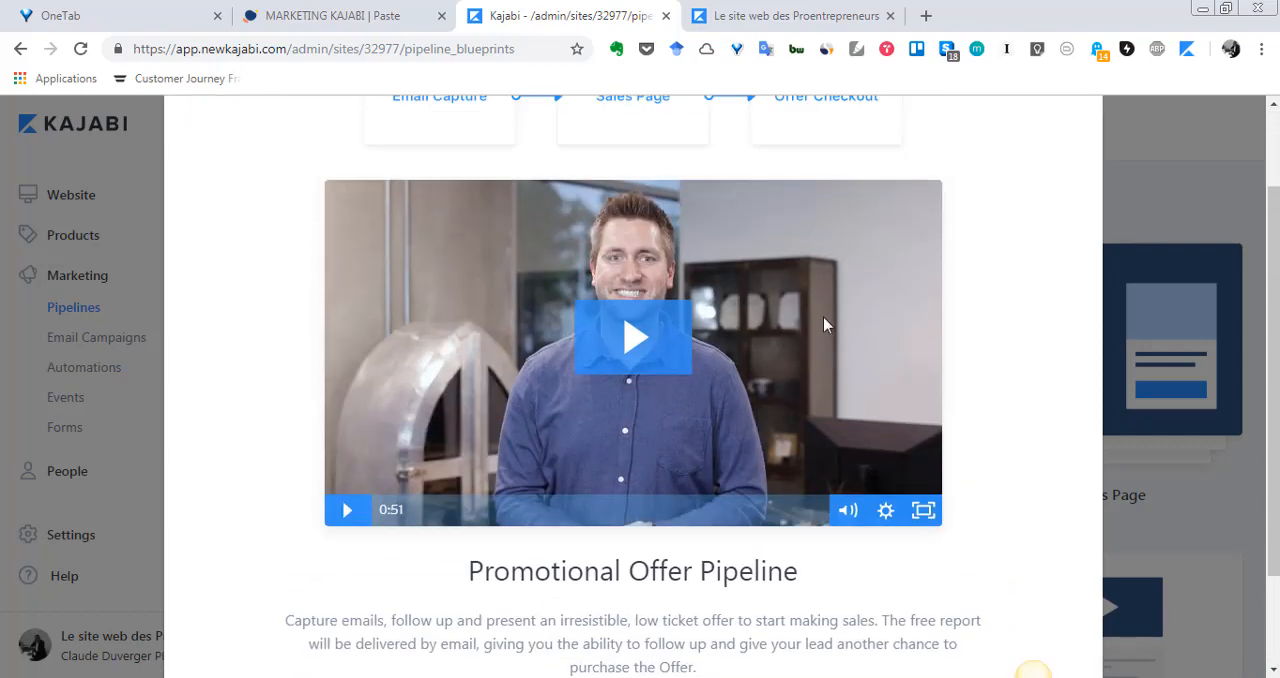
scroll(651, 480, "down", 3)
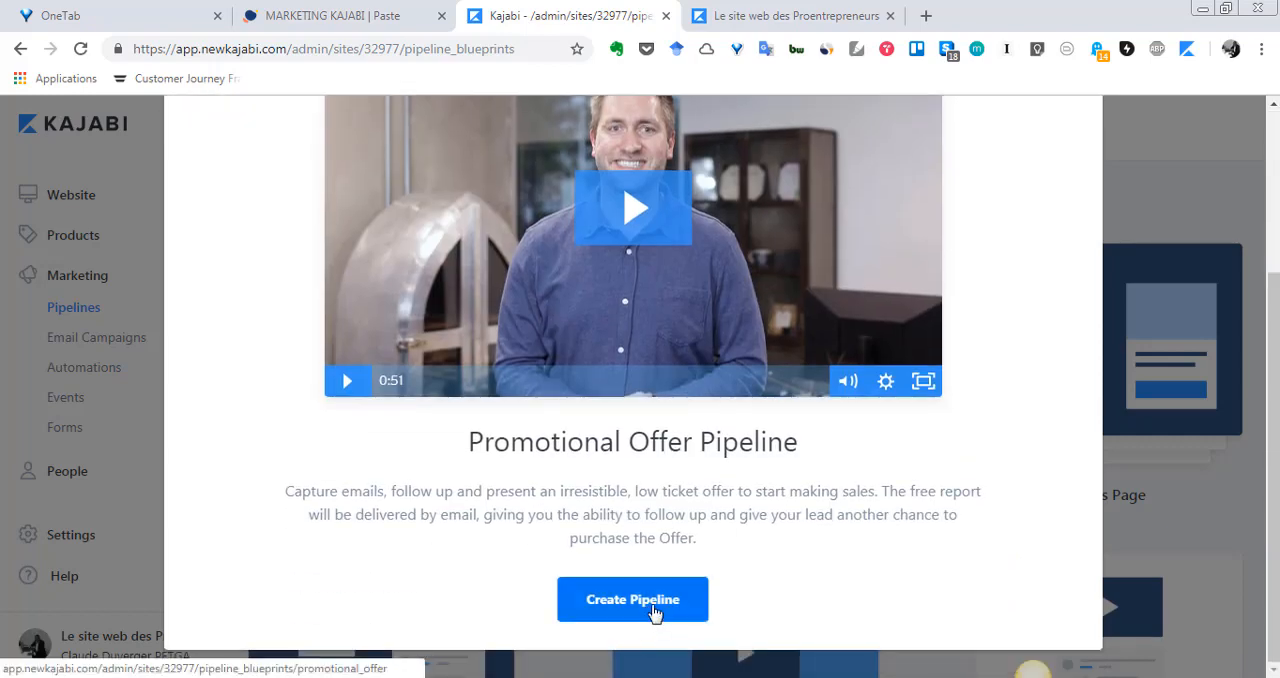
scroll(686, 603, "up", 3)
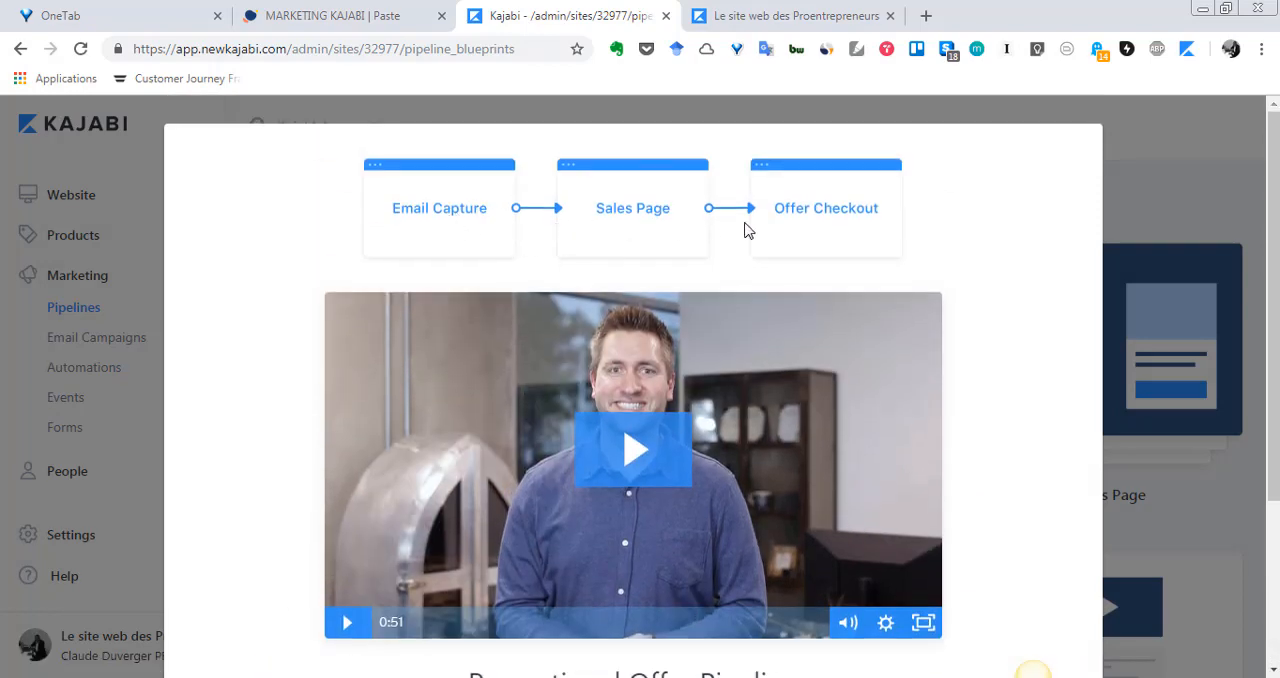
scroll(798, 398, "down", 3)
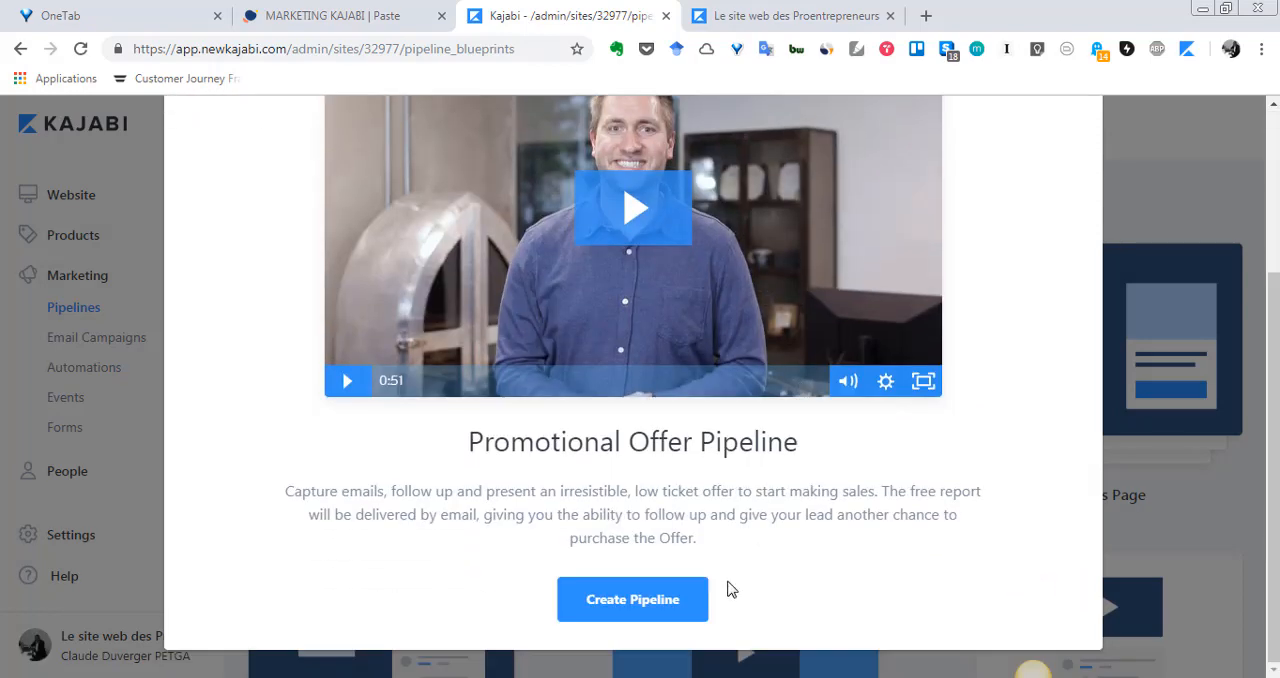
scroll(573, 151, "up", 3)
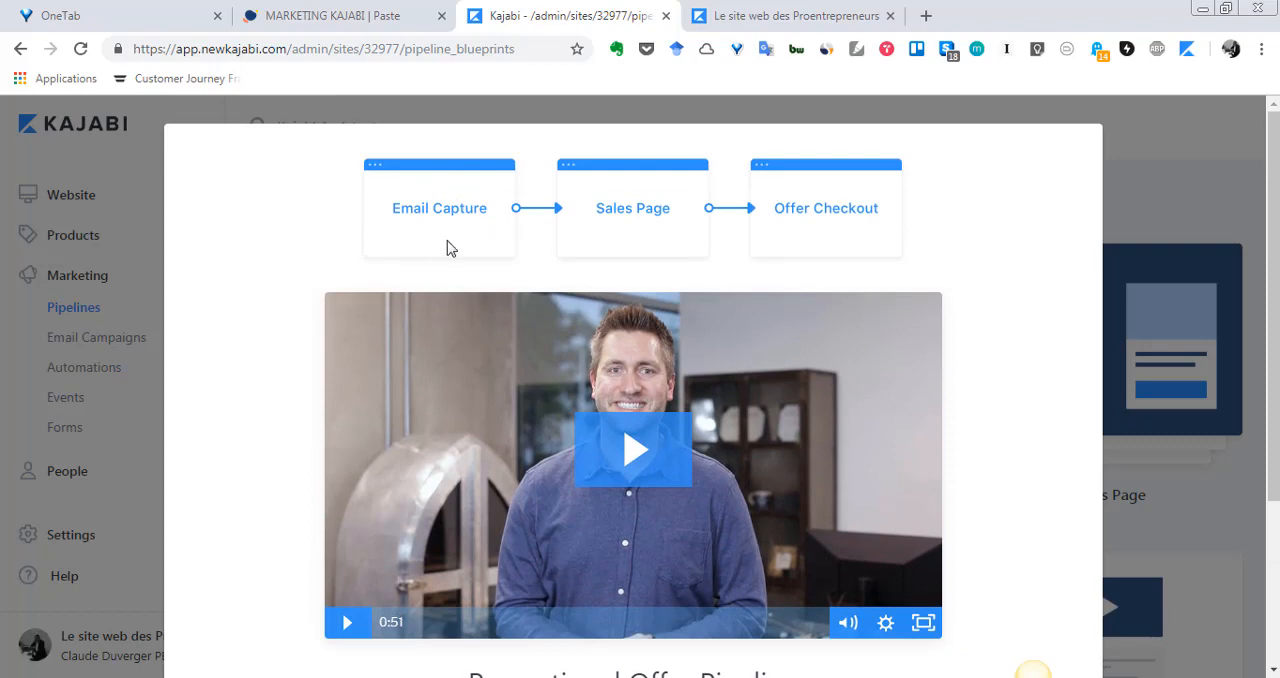
scroll(800, 334, "down", 3)
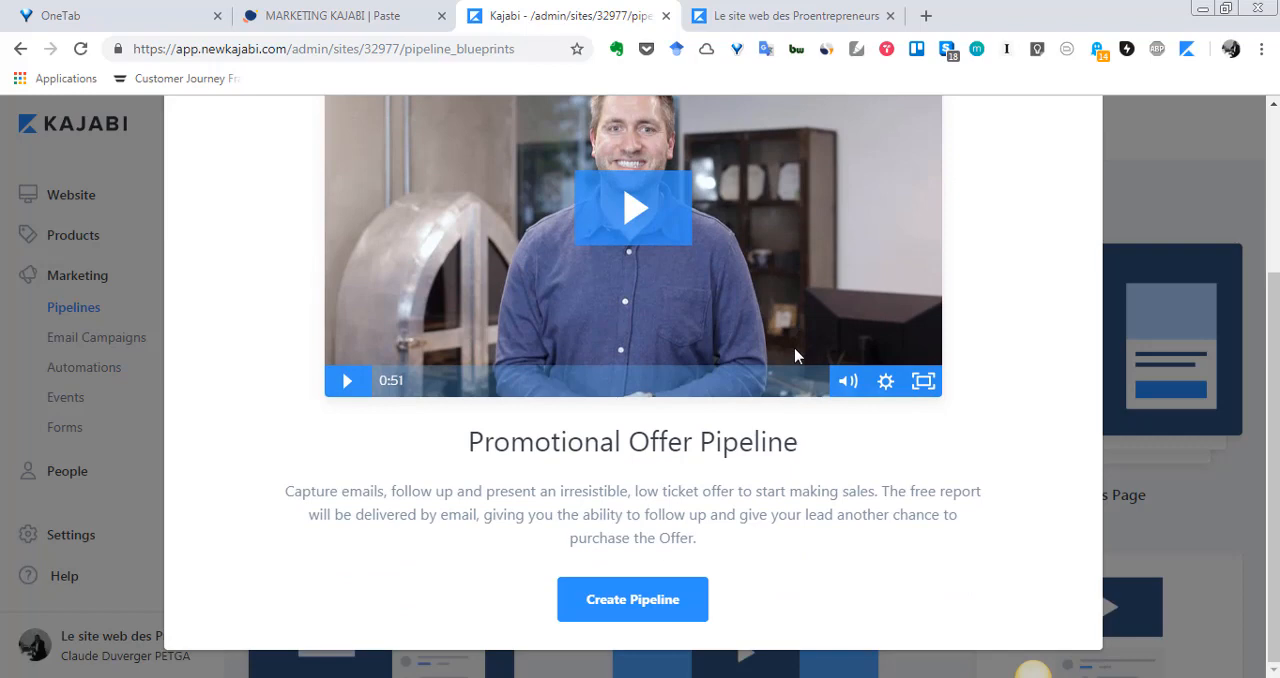
left_click(676, 598)
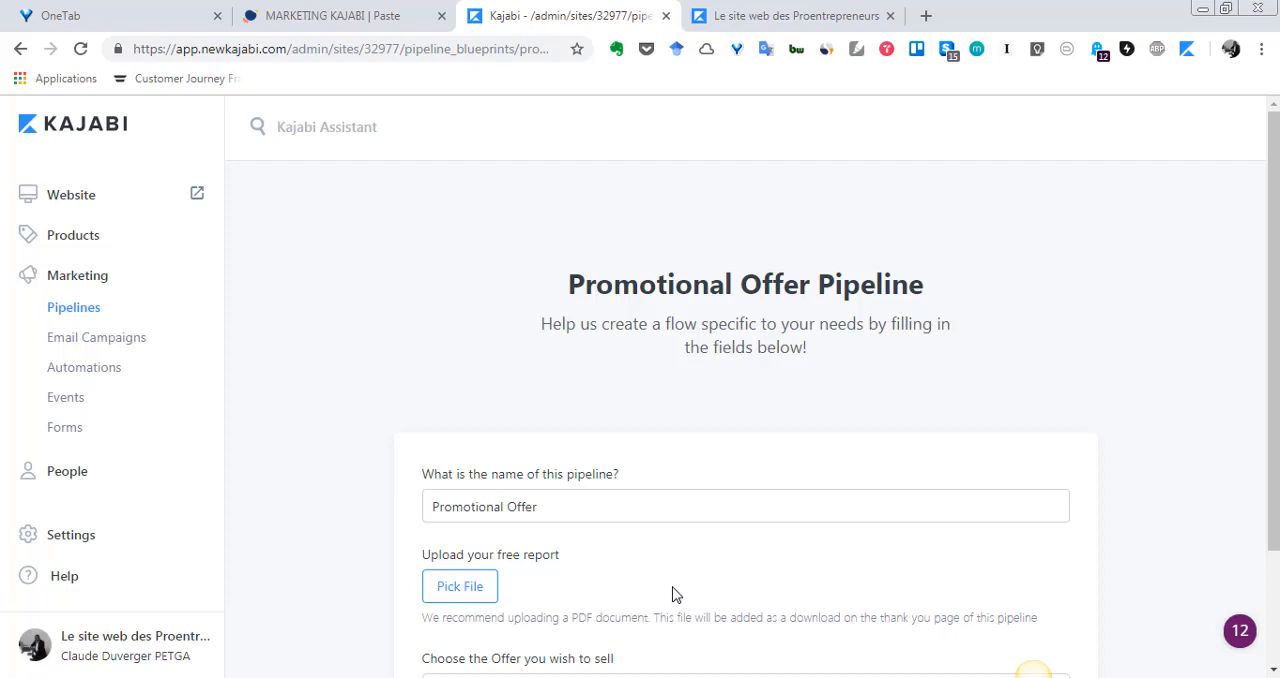
- Upload the "Comment EXPLOITER son POTENTIEL" PDF from the computer's LIVRE folder as the pipeline's free report
scroll(674, 594, "down", 3)
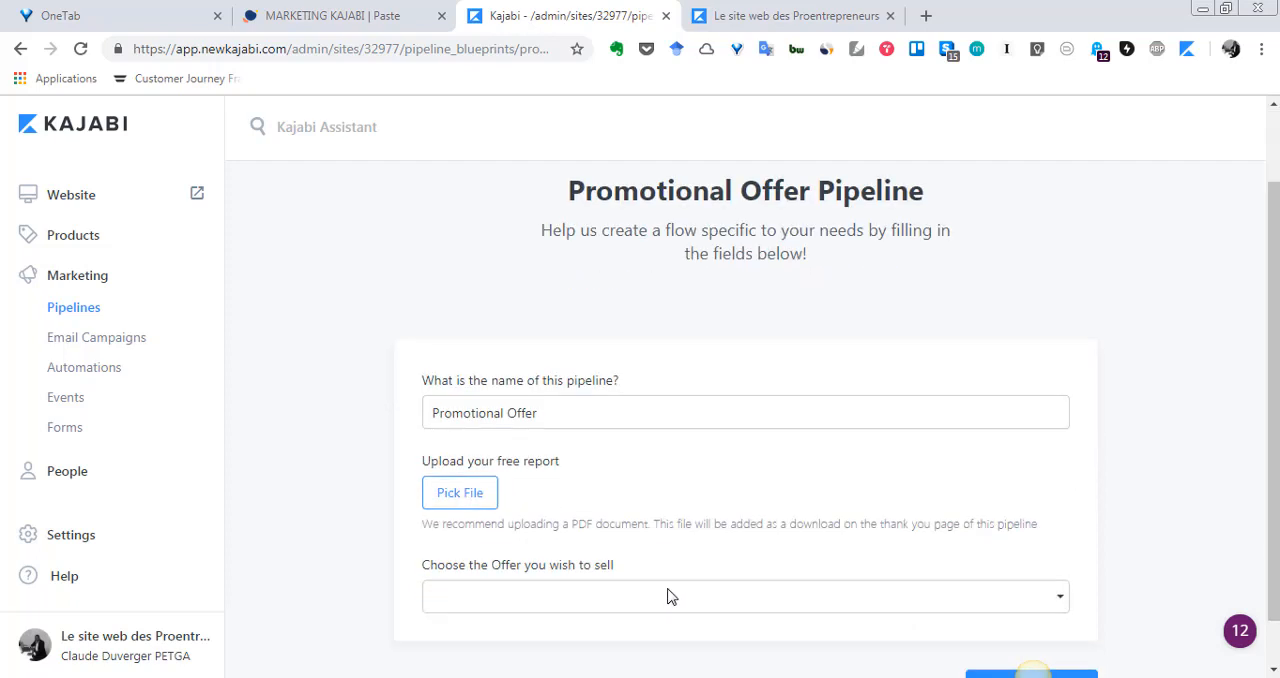
scroll(668, 597, "up", 3)
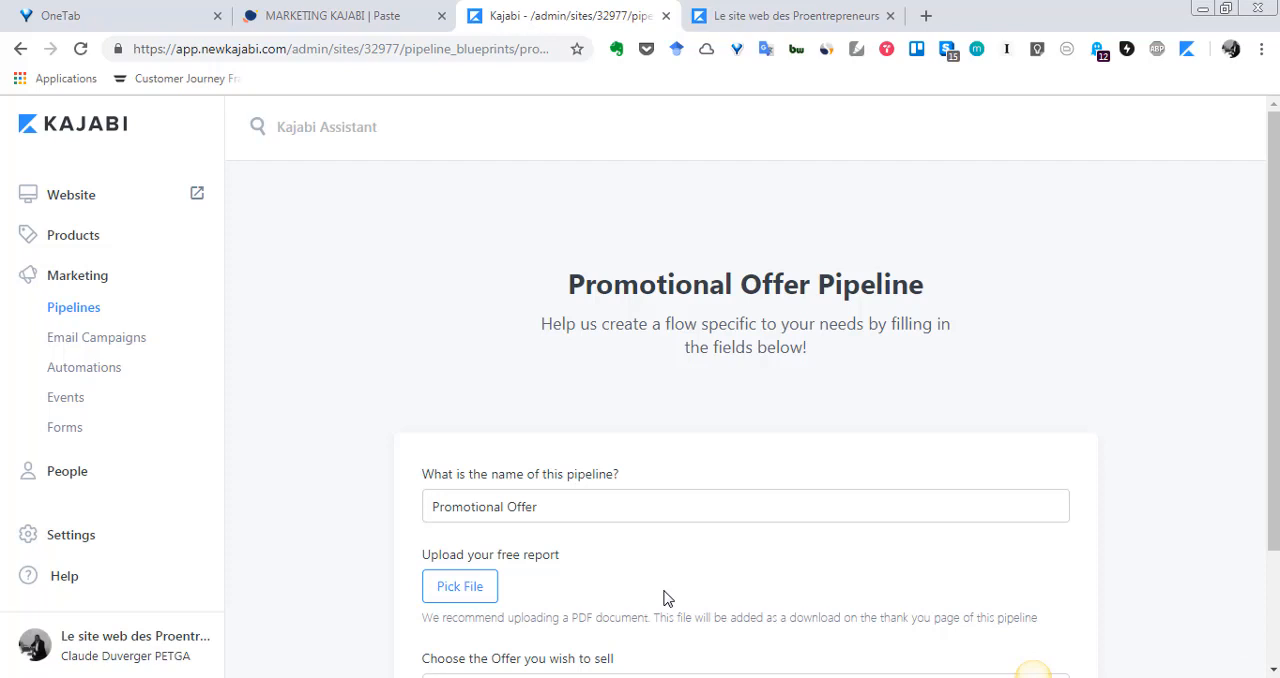
scroll(663, 597, "down", 3)
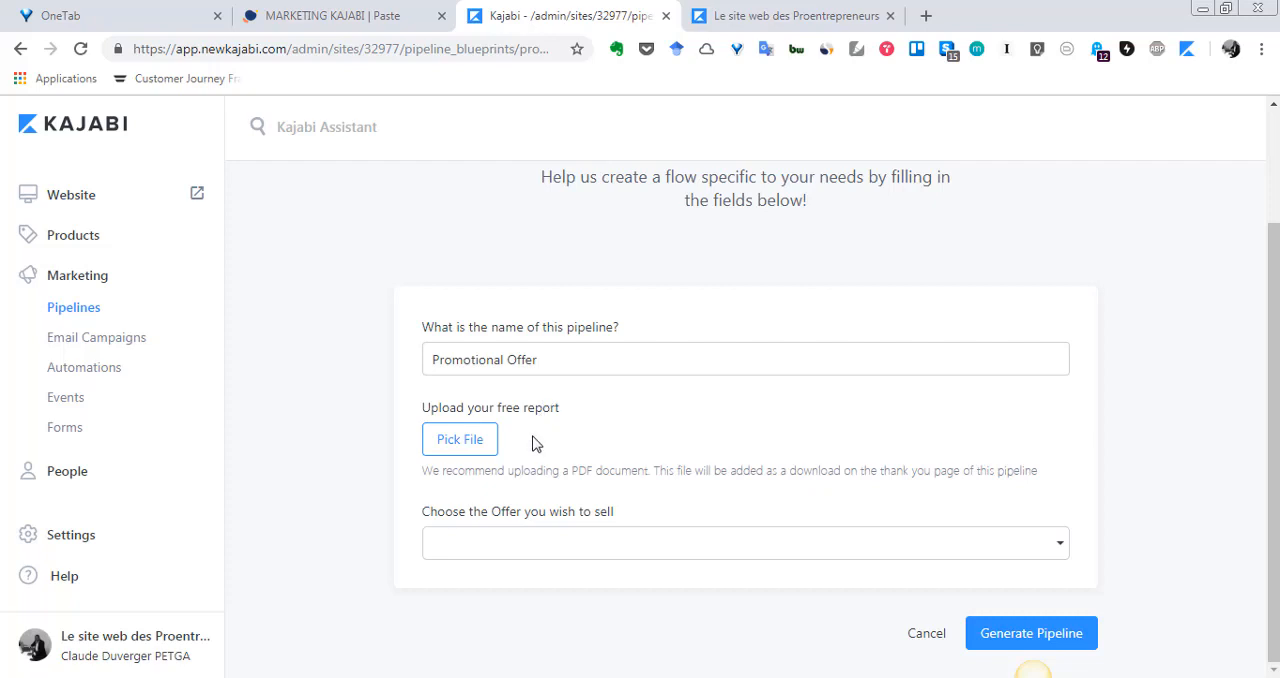
left_click(481, 452)
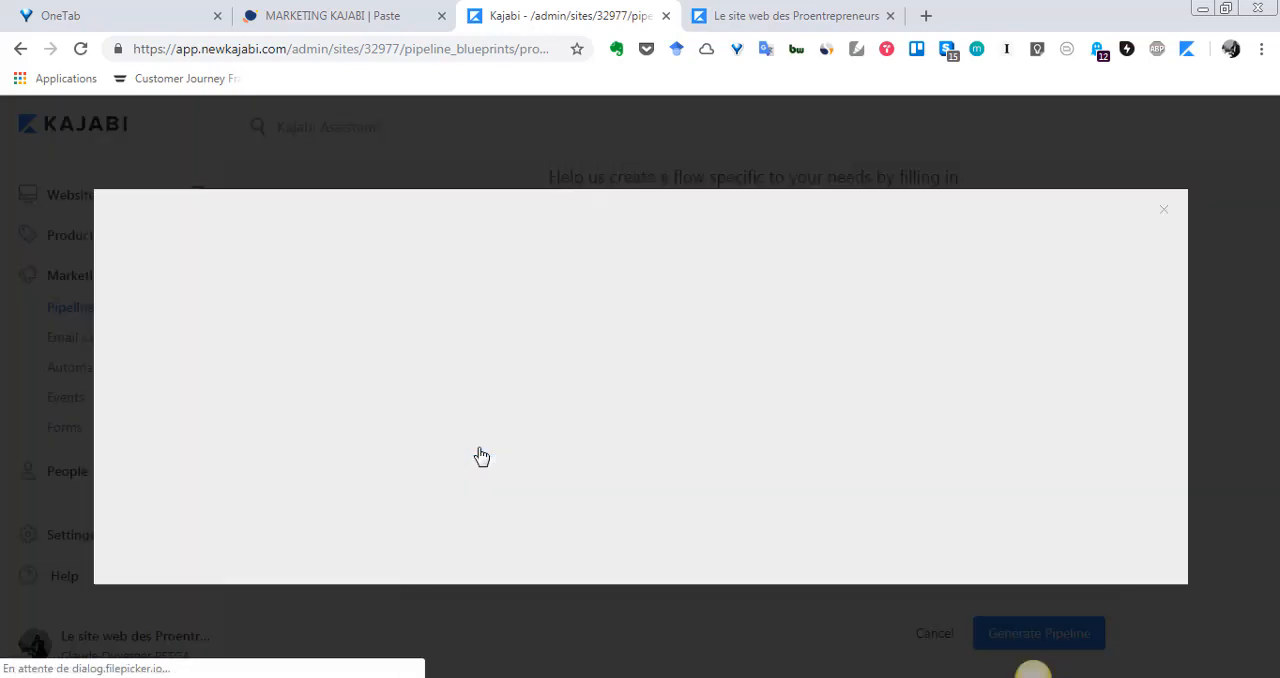
left_click(717, 429)
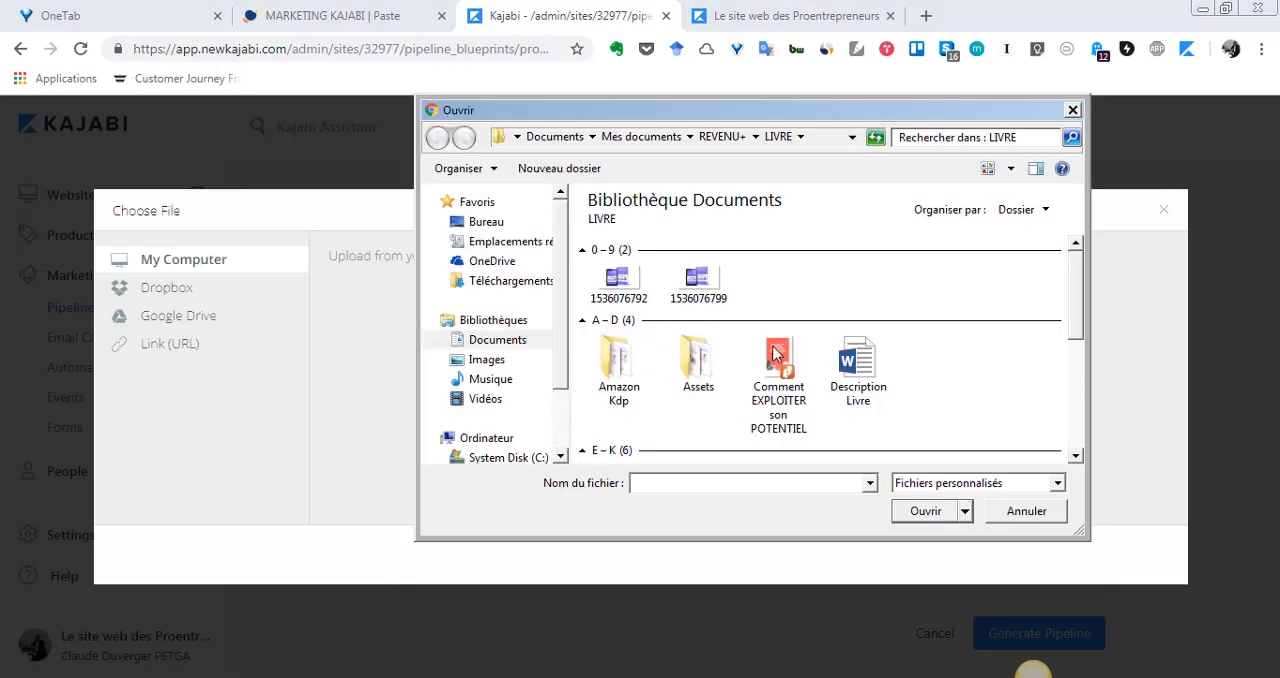
scroll(1000, 365, "down", 1)
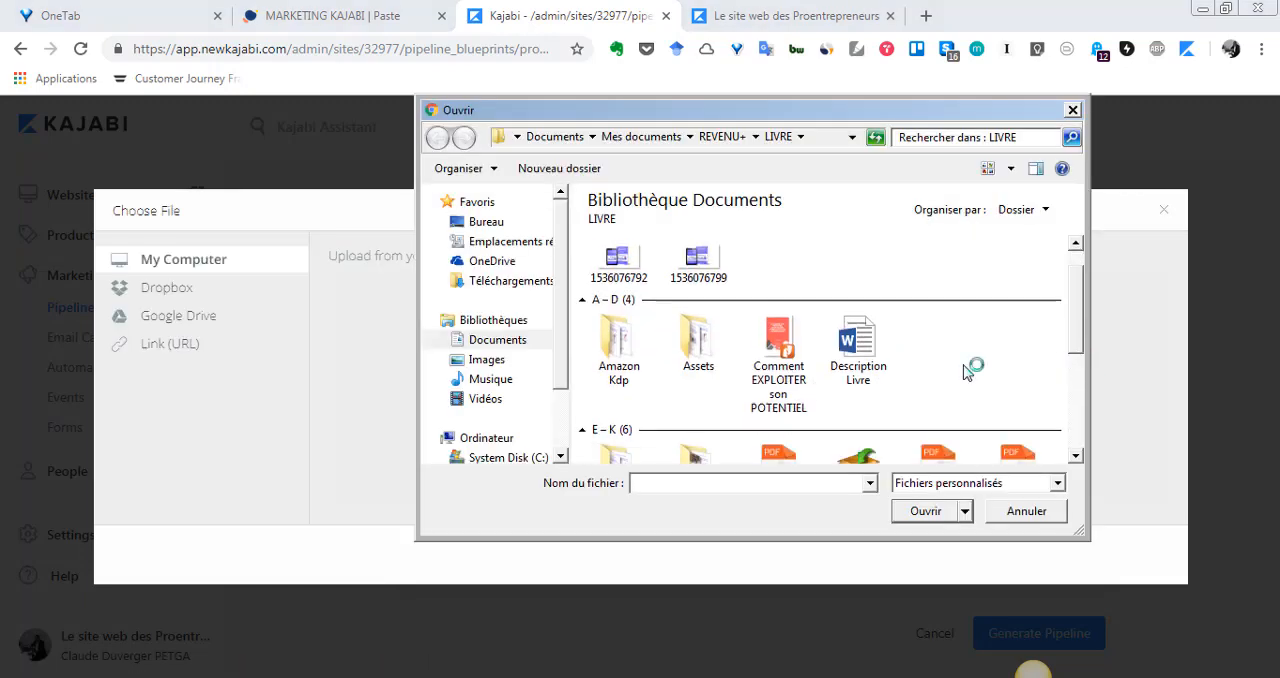
left_click(779, 370)
left_click(935, 514)
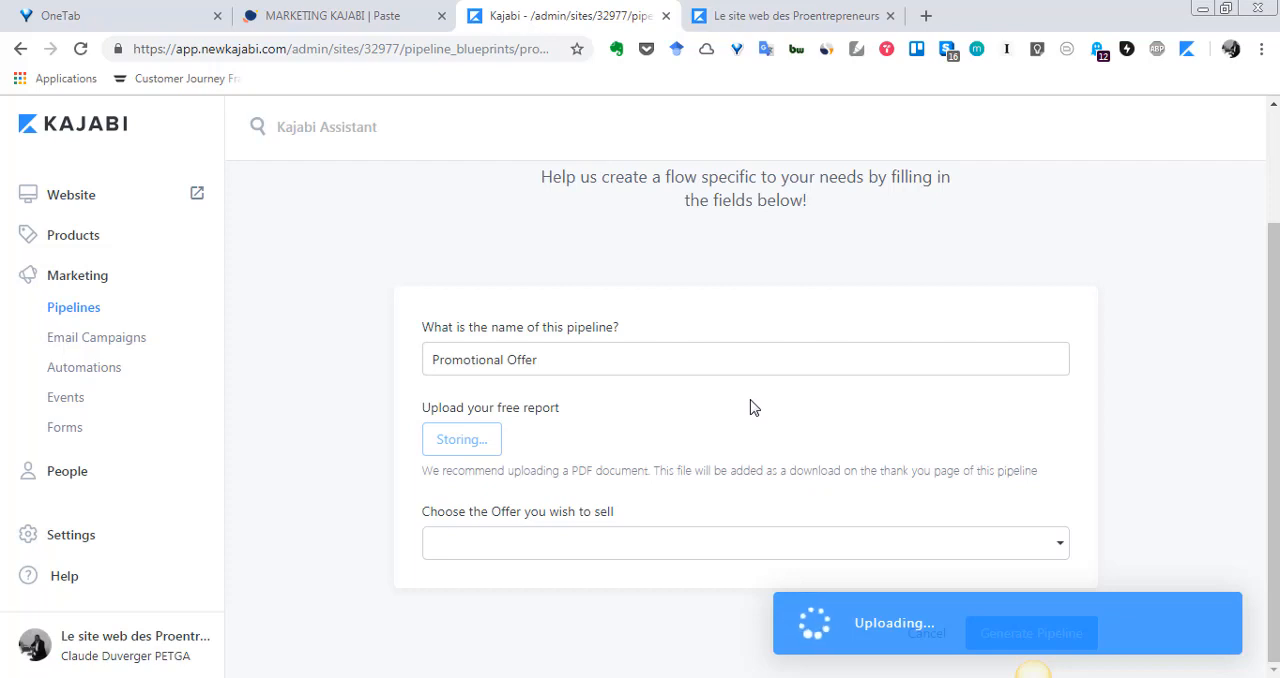
- Choose TOUT A GAGNER, RIEN A PERDRE as the offer to sell in the pipeline
scroll(975, 456, "down", 1)
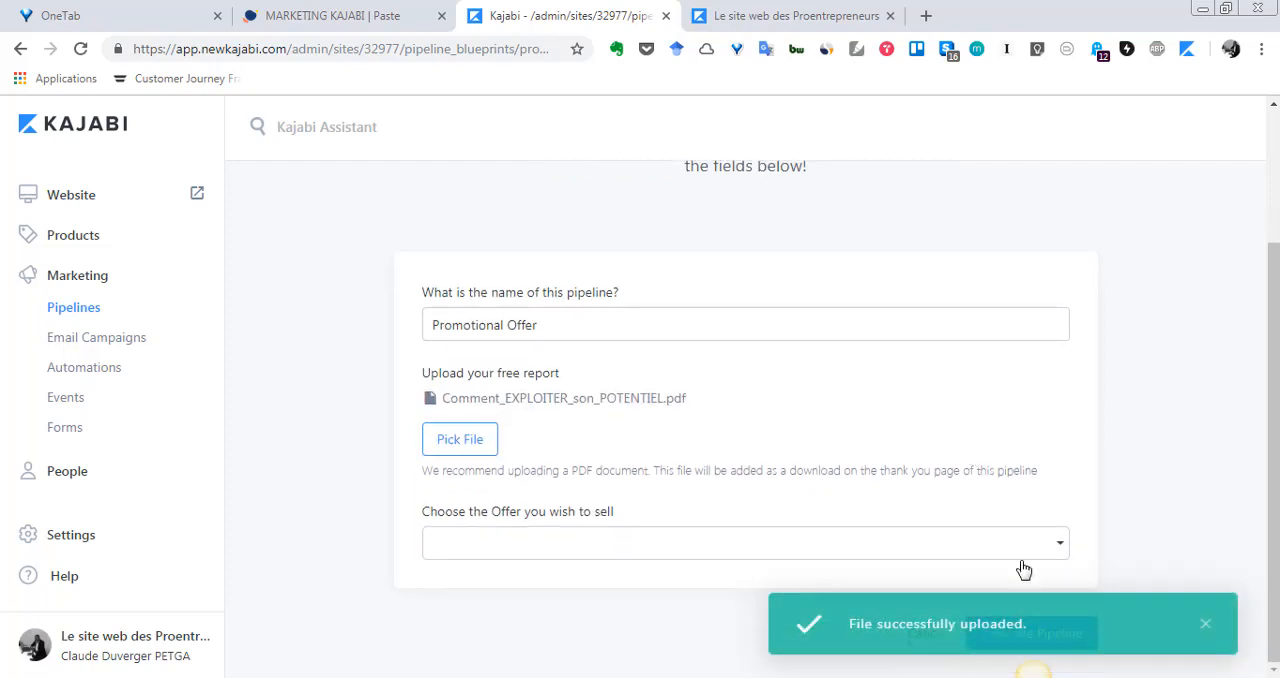
left_click(1061, 549)
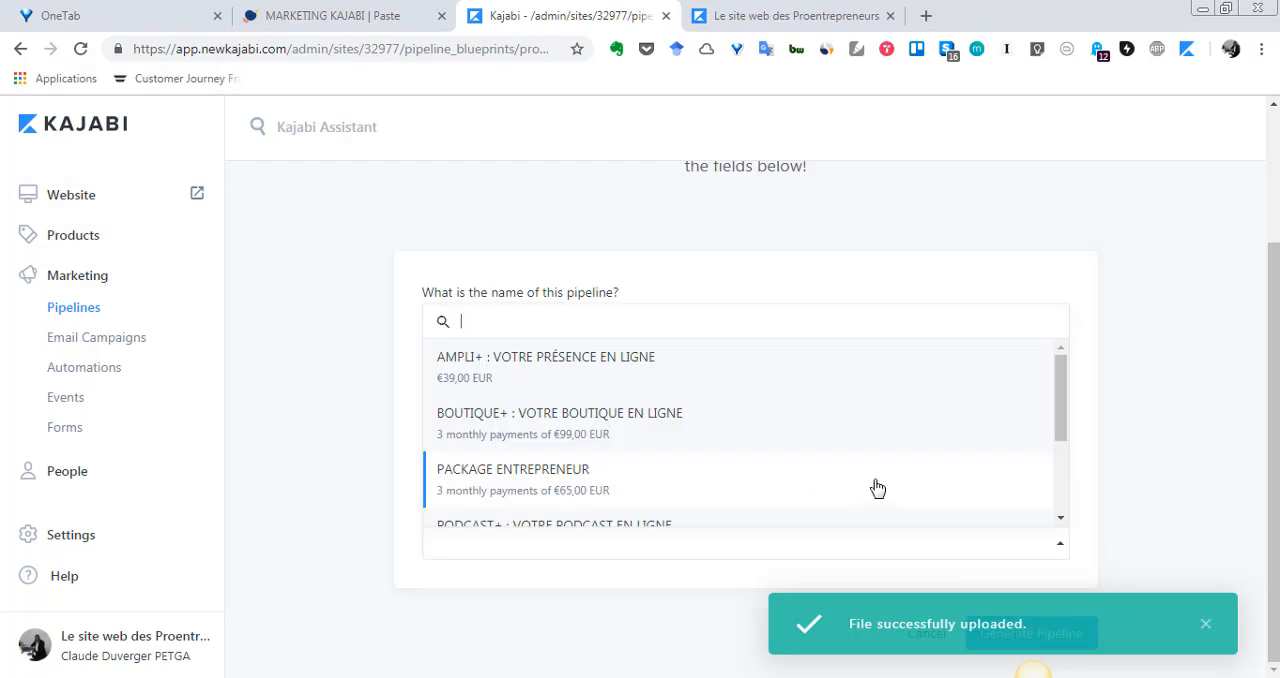
scroll(754, 428, "up", 1)
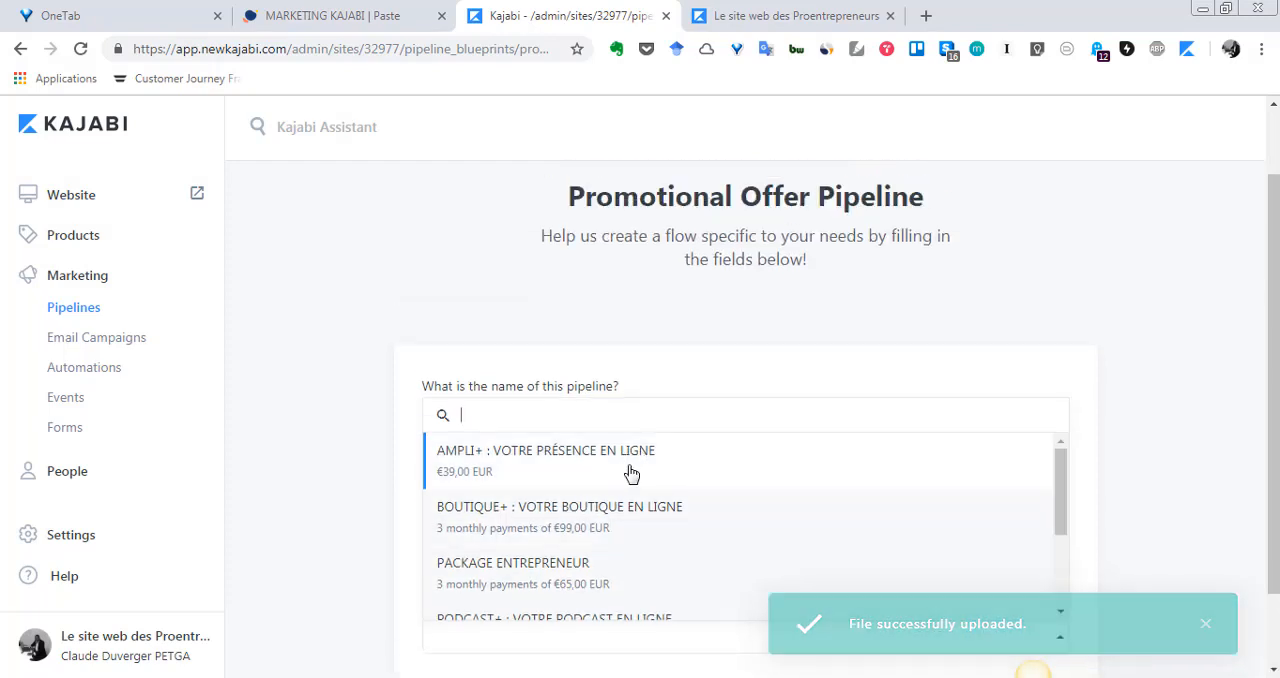
scroll(626, 480, "down", 1)
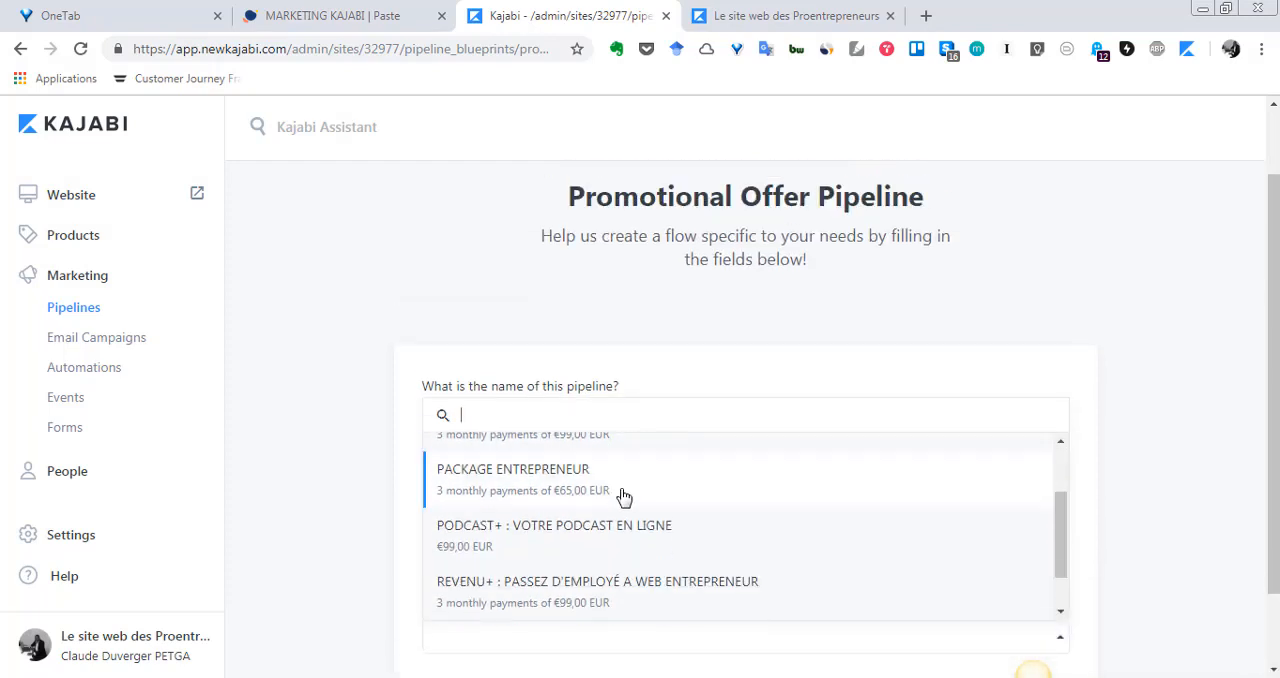
scroll(622, 496, "down", 1)
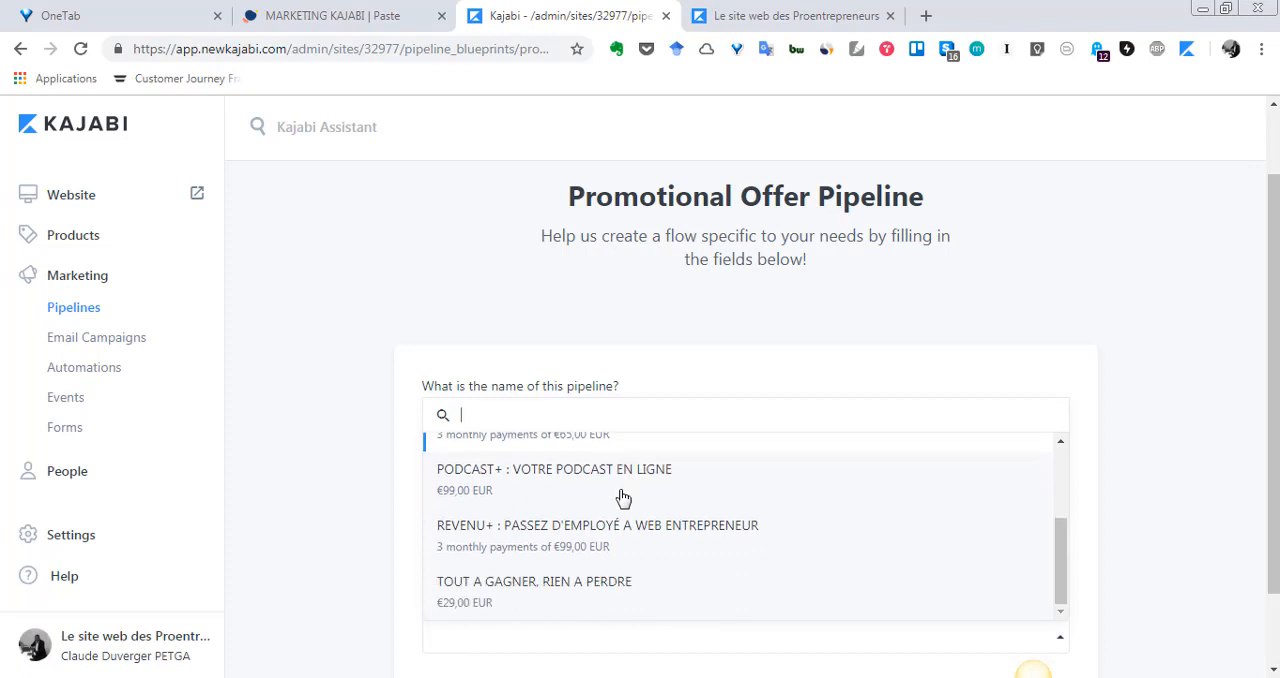
left_click(585, 592)
- Generate the Promotional Offer pipeline and dismiss the onboarding video about editing a pipeline
scroll(1008, 471, "down", 1)
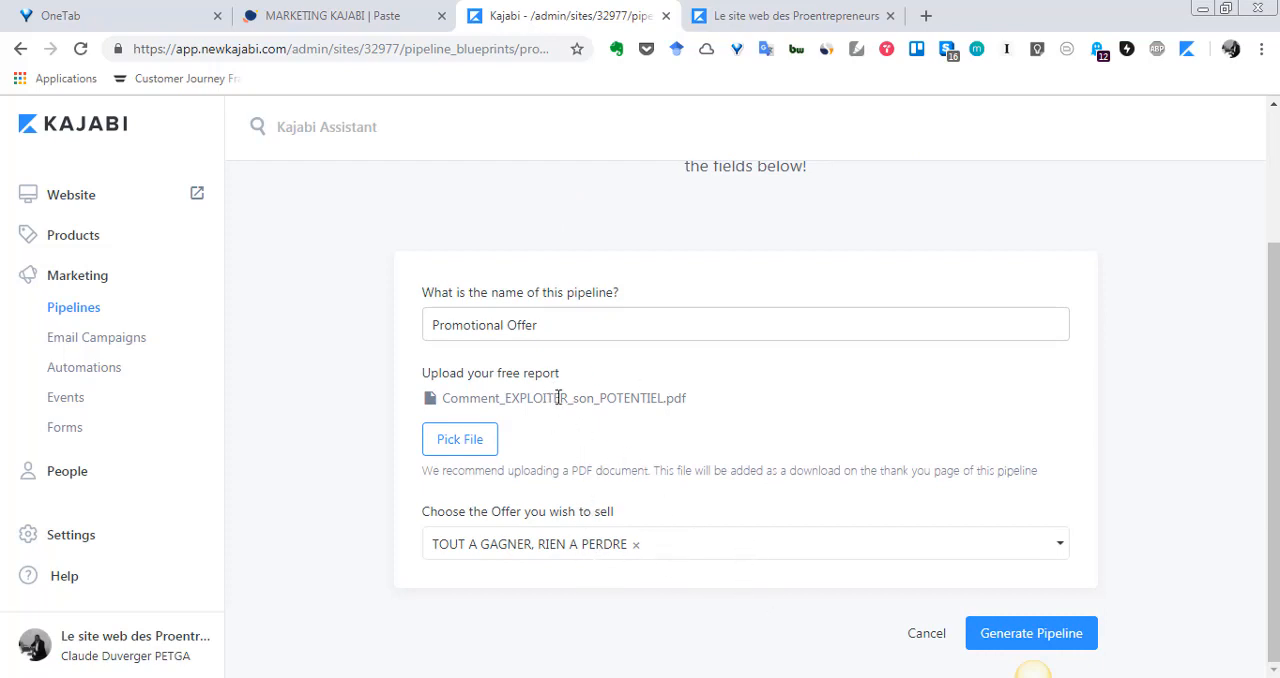
left_click(1015, 630)
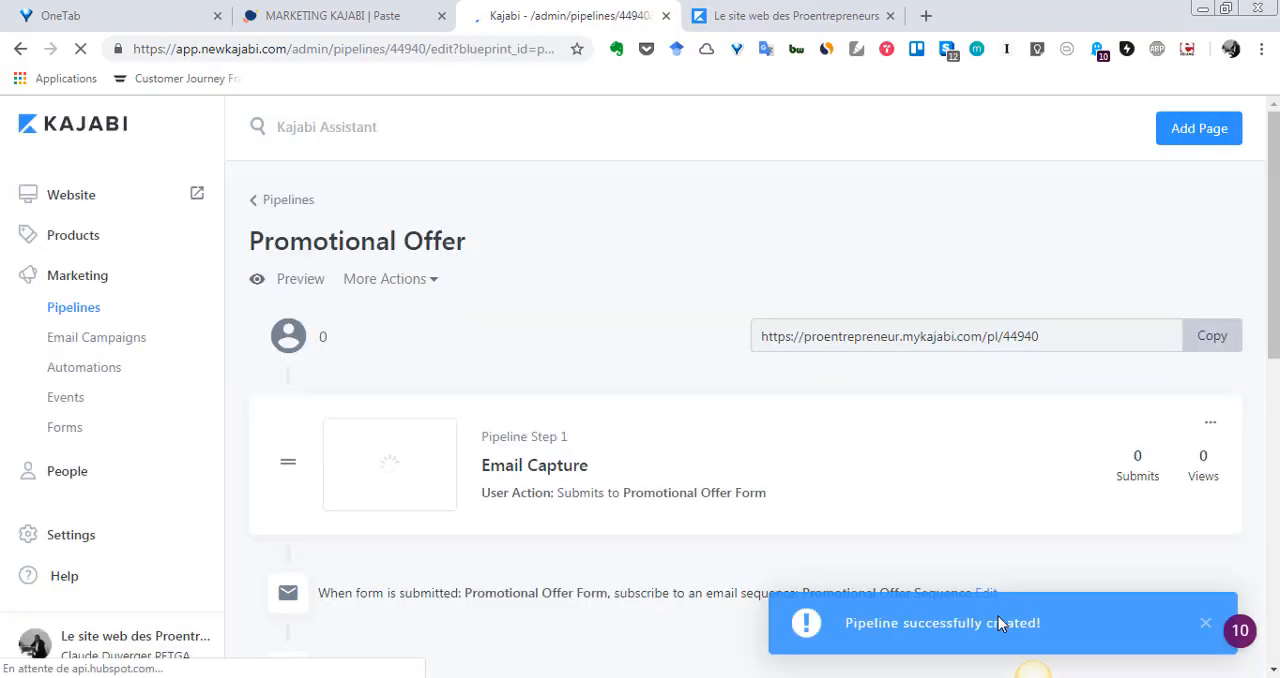
scroll(908, 488, "down", 1)
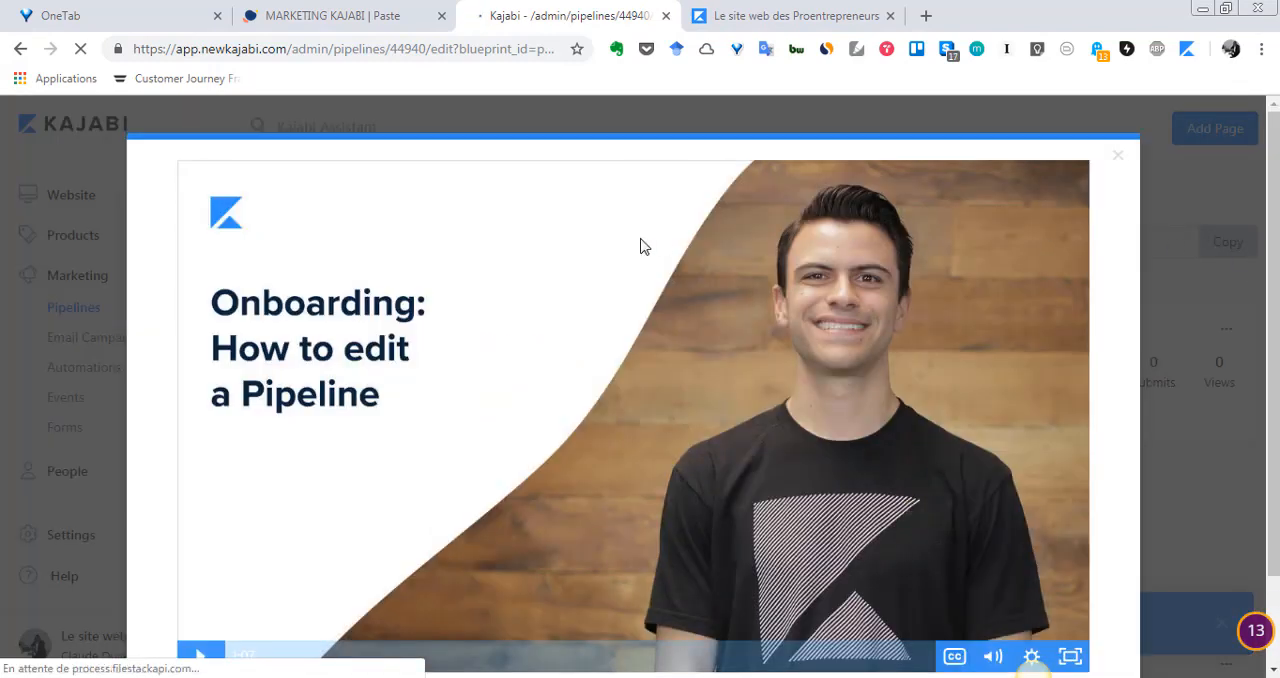
left_click(1119, 157)
- Examine the Email Capture and Sales Page steps of the new pipeline, including the actions available for the Sales Page
scroll(994, 400, "down", 1)
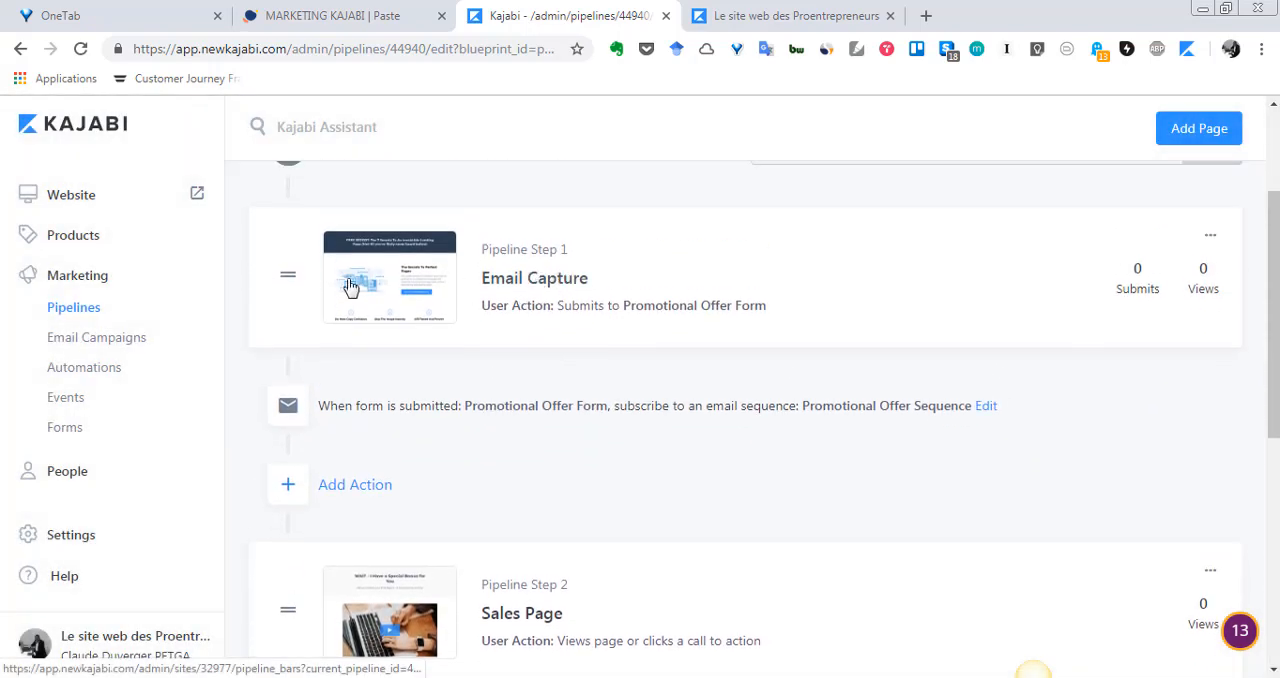
scroll(590, 297, "down", 4)
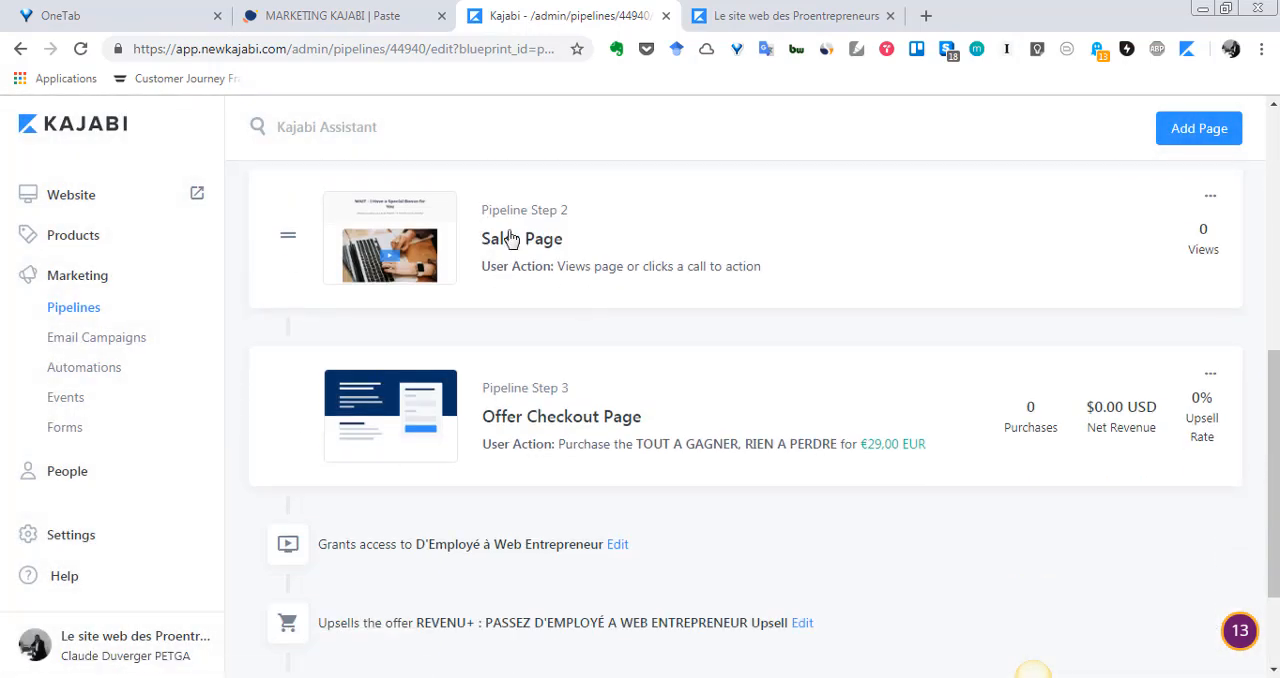
left_click(1213, 207)
scroll(764, 516, "down", 1)
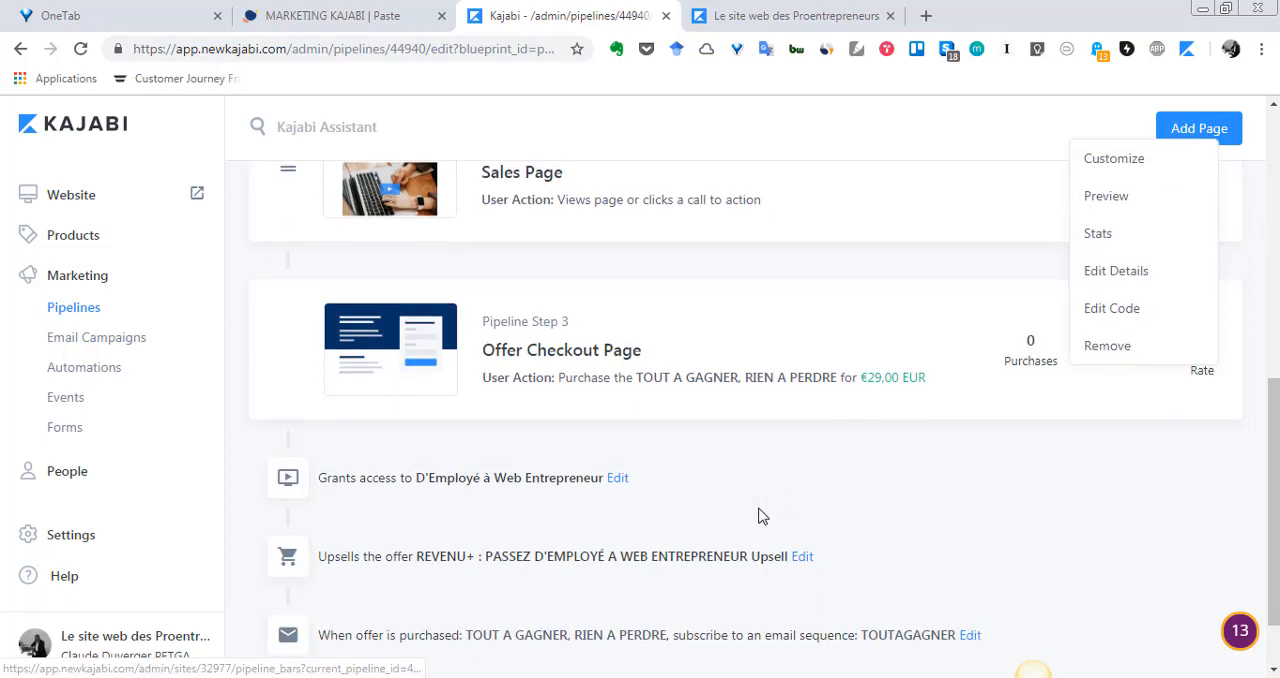
left_click(768, 401)
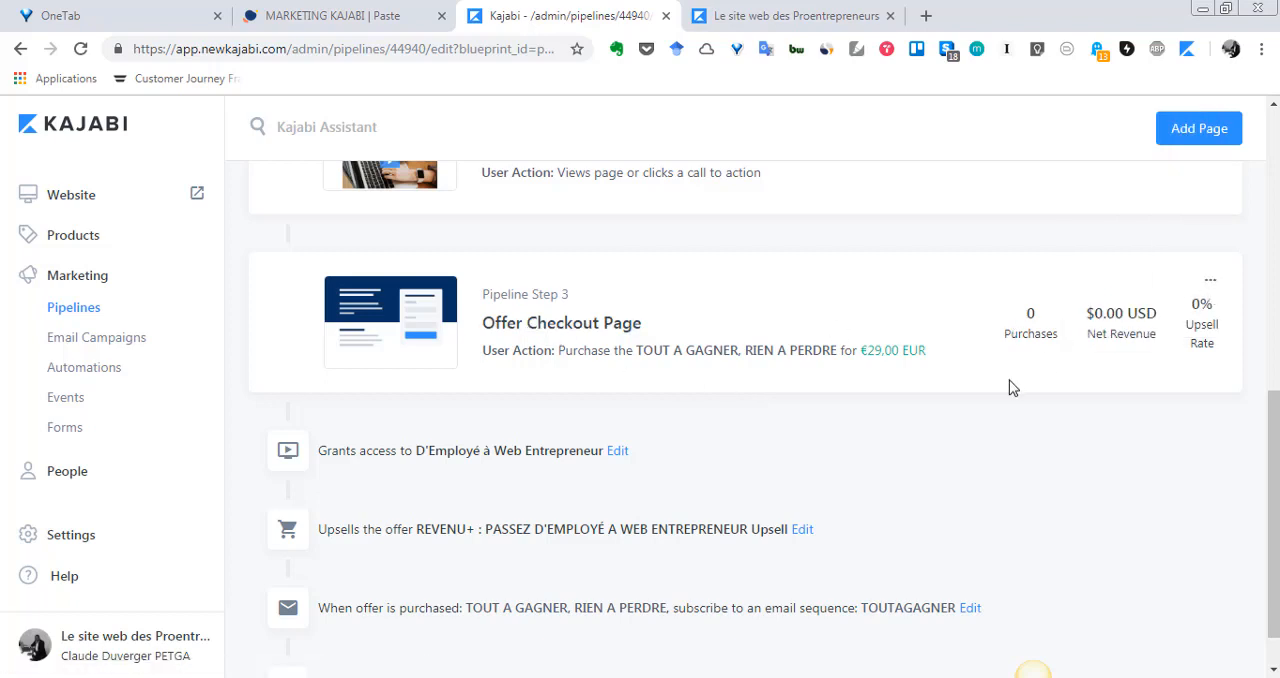
- Review the whole pipeline from Email Capture to the purchase automations, and show the actions available for the Offer Checkout Page
scroll(1007, 390, "down", 1)
scroll(1007, 390, "up", 7)
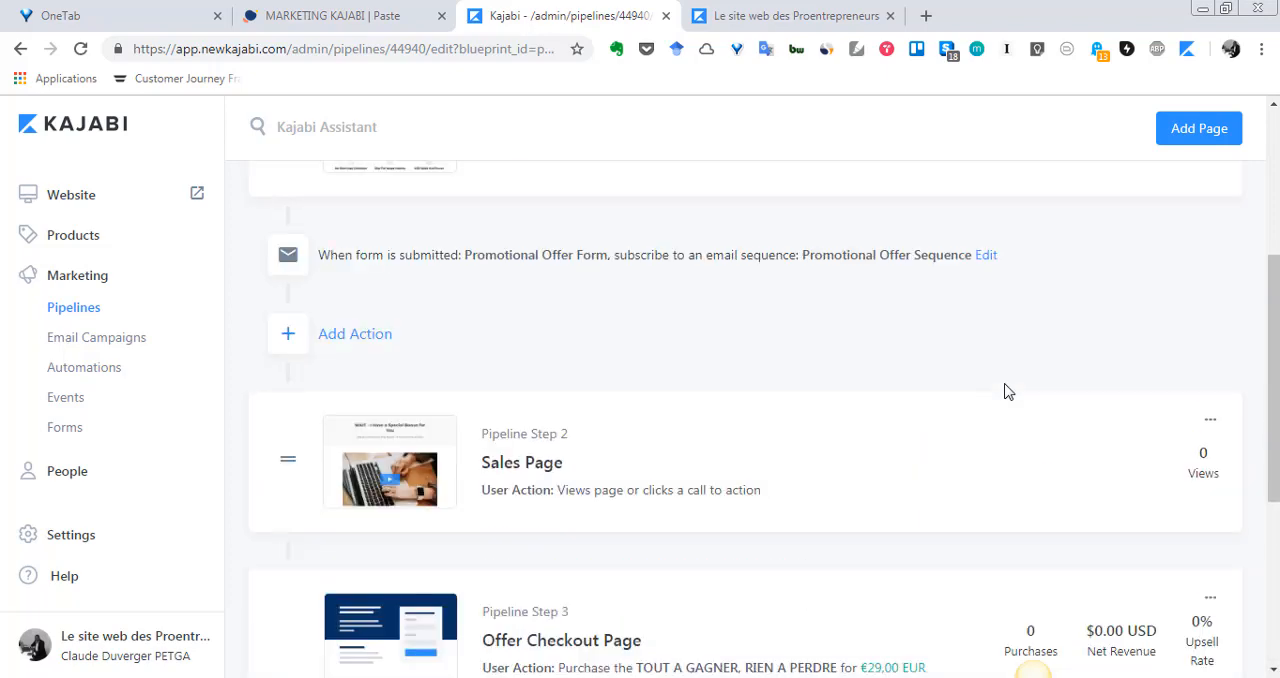
scroll(1007, 390, "down", 5)
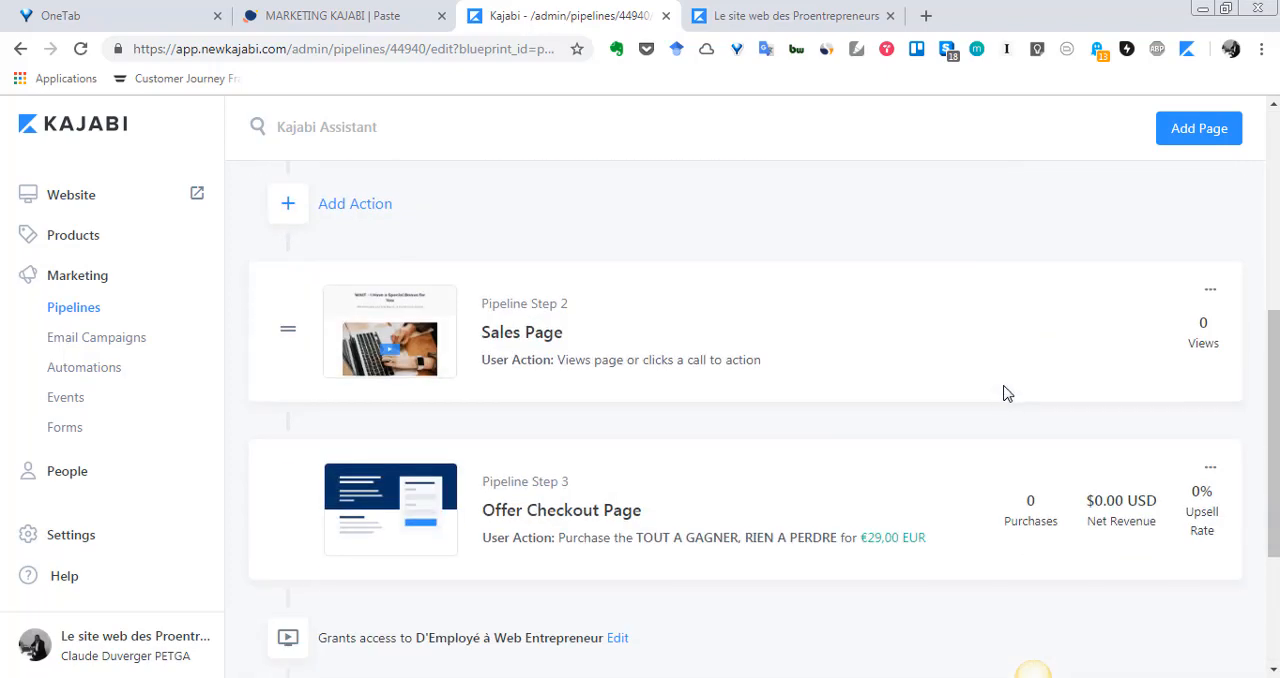
scroll(1007, 393, "down", 2)
scroll(1007, 393, "up", 7)
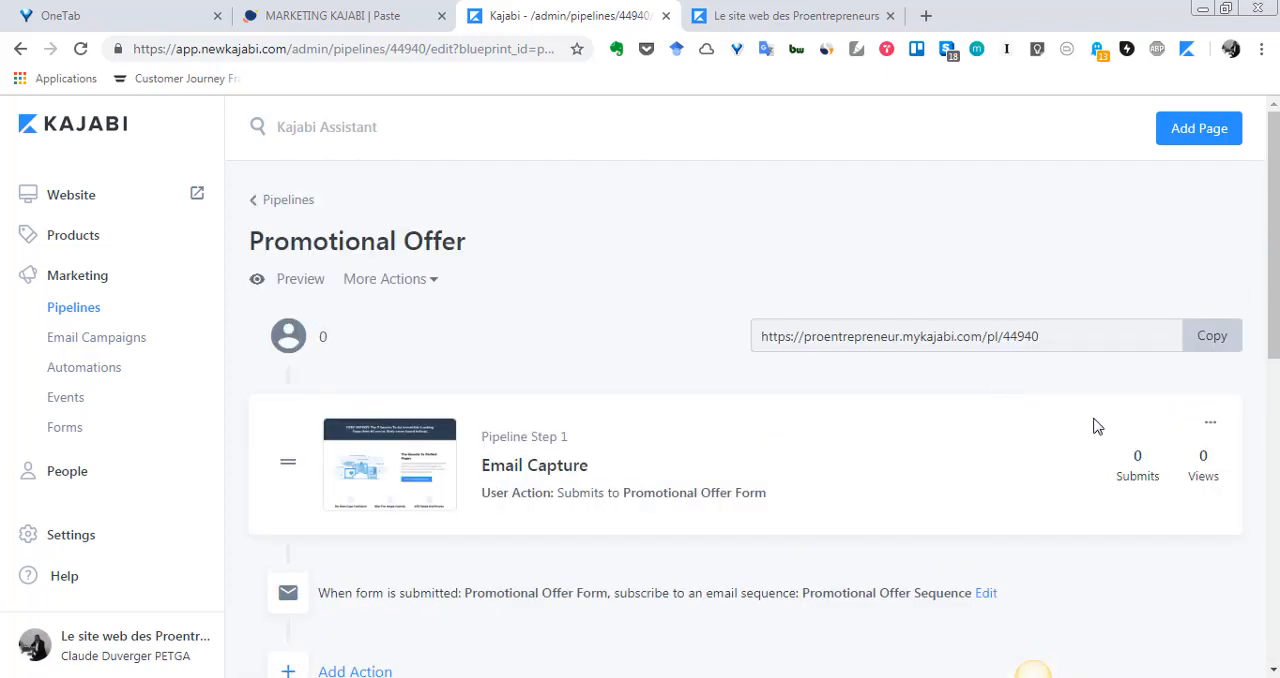
scroll(600, 440, "down", 2)
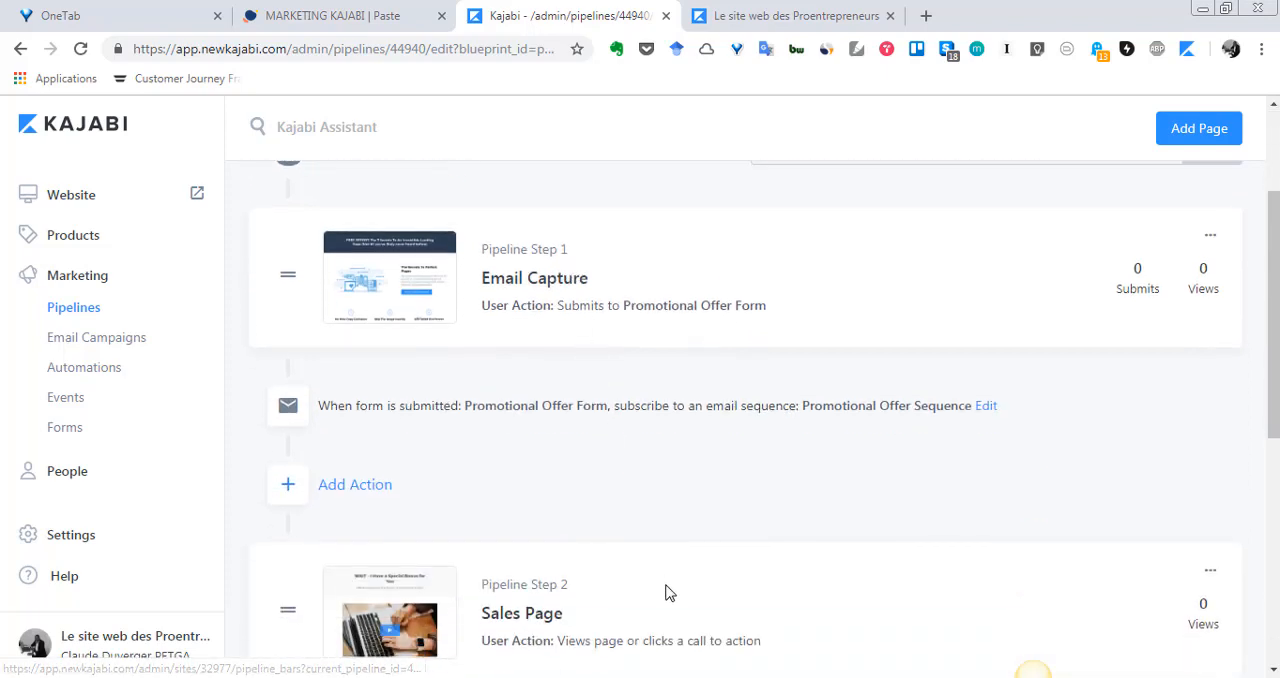
scroll(669, 593, "up", 2)
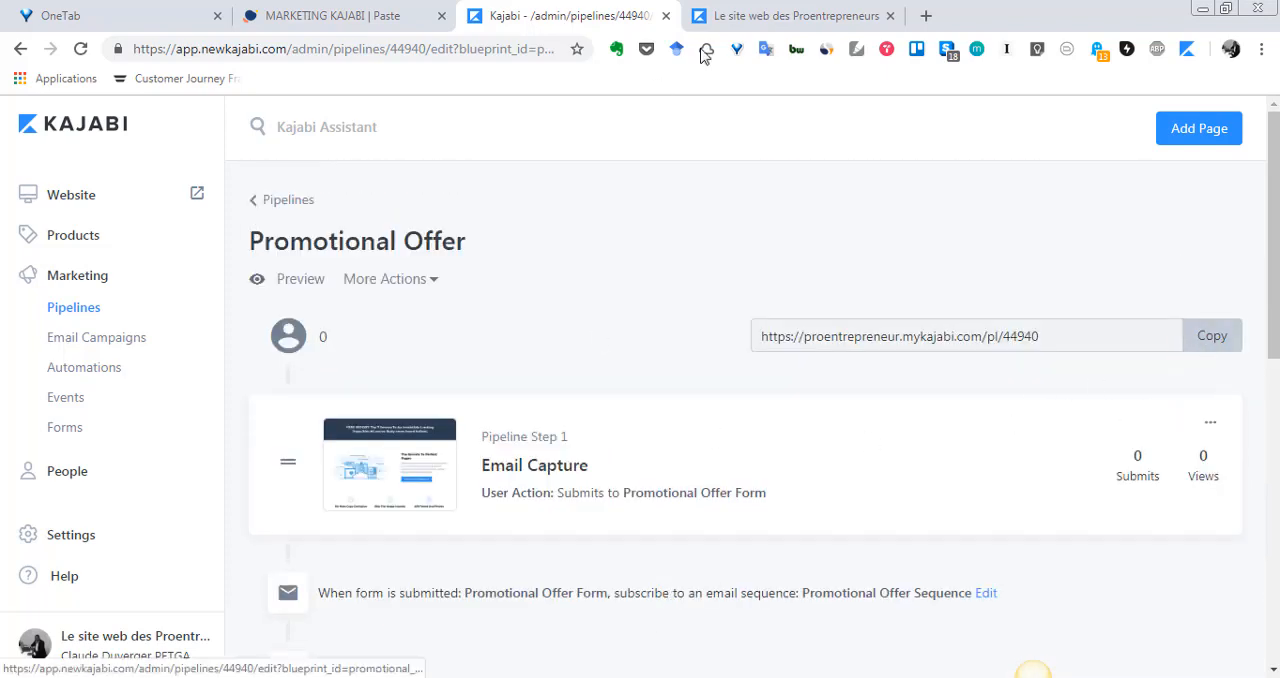
scroll(855, 378, "down", 7)
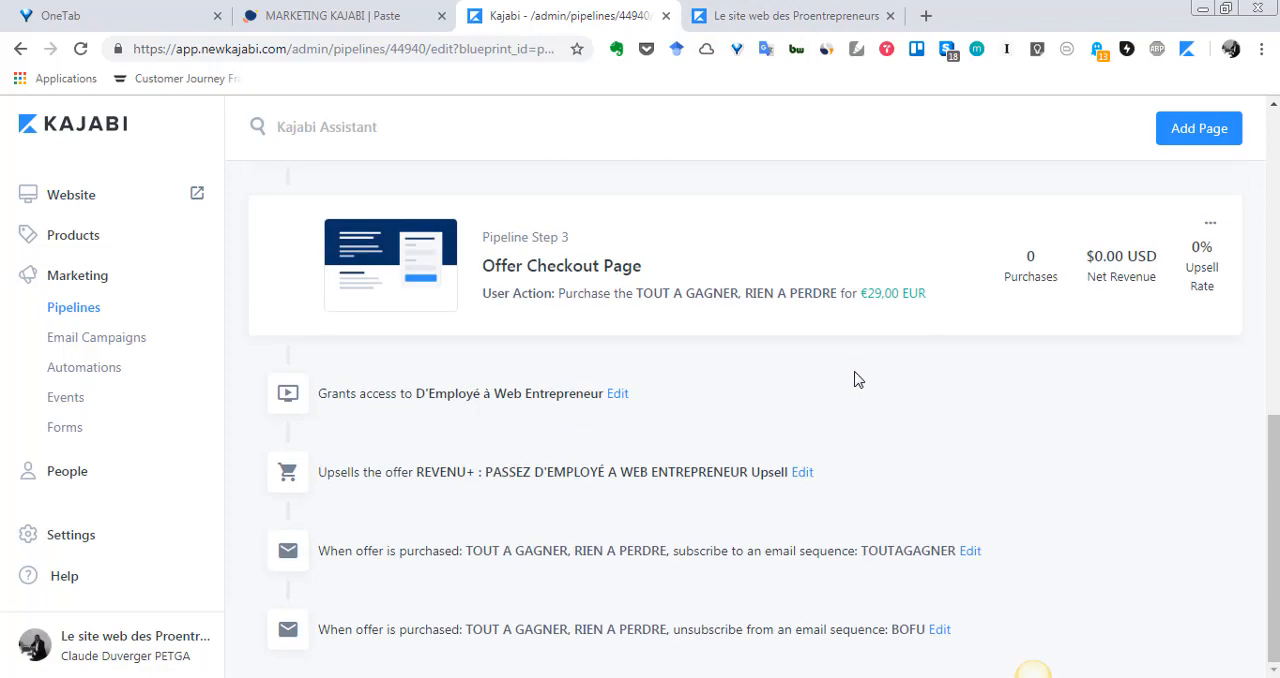
scroll(890, 428, "up", 2)
left_click(1210, 418)
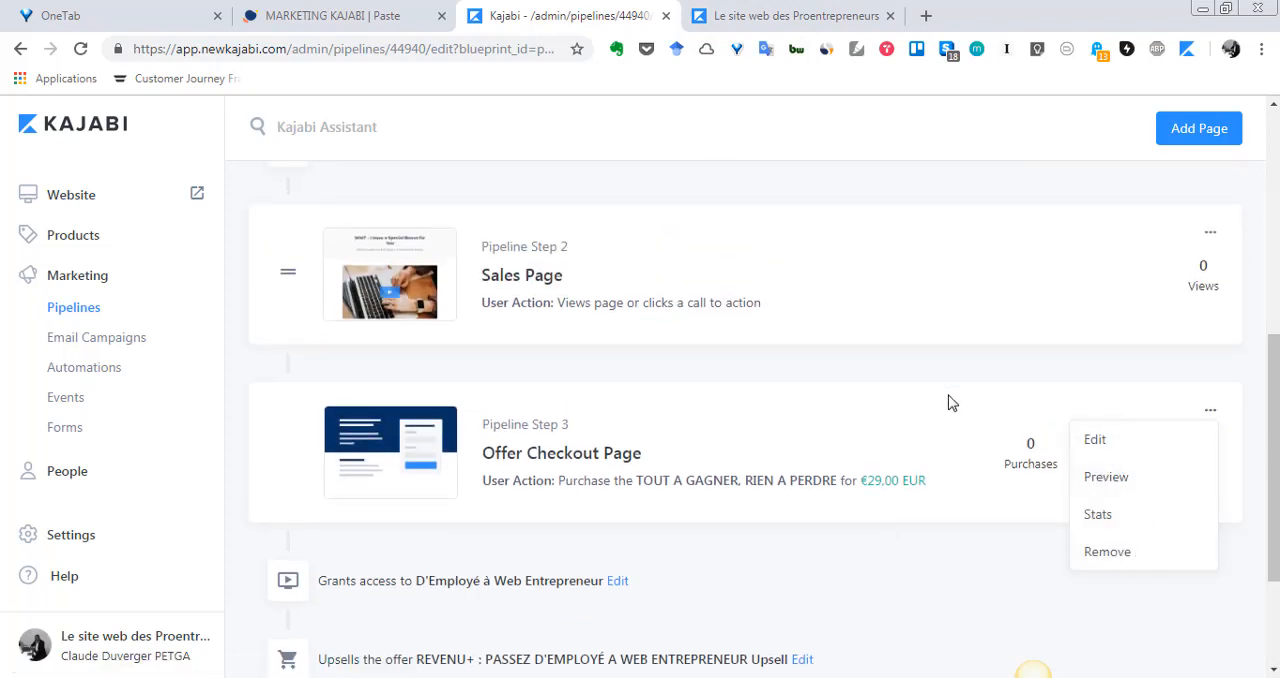
- Open the offer behind the Offer Checkout Page, look over its product and upsell settings, and return to the pipeline
left_click(950, 405)
left_click(1210, 411)
left_click(1140, 446)
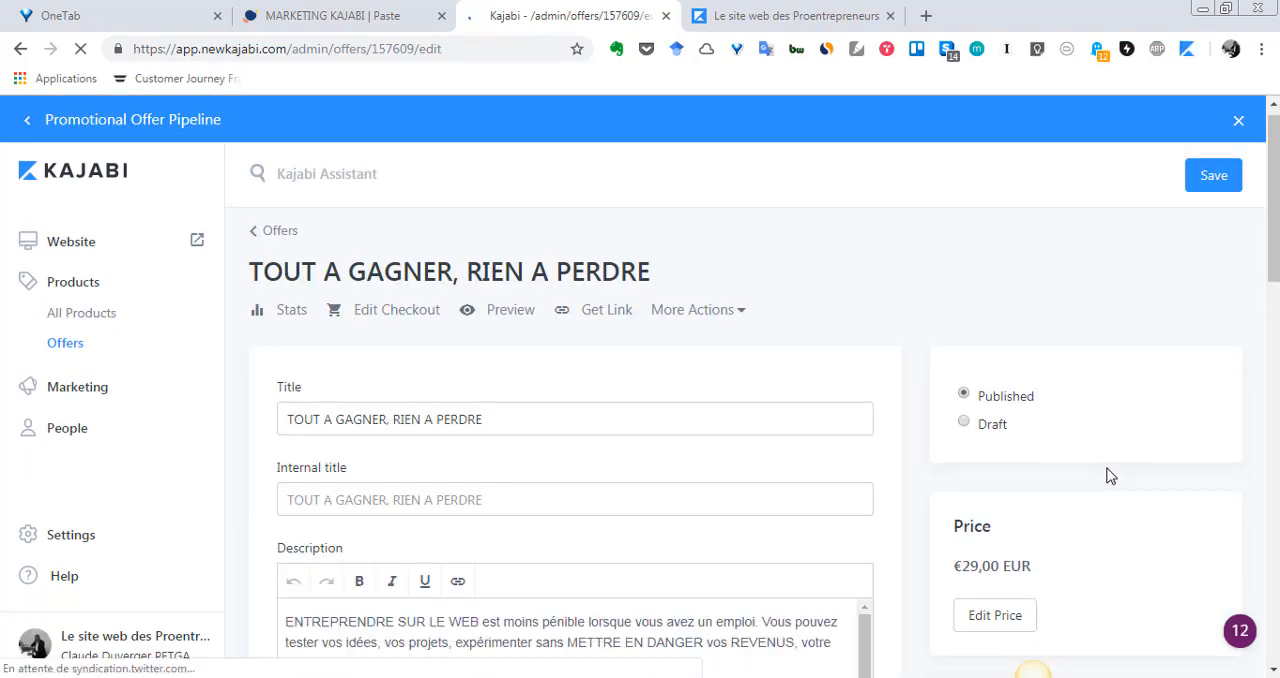
scroll(1111, 474, "down", 5)
scroll(1100, 480, "down", 3)
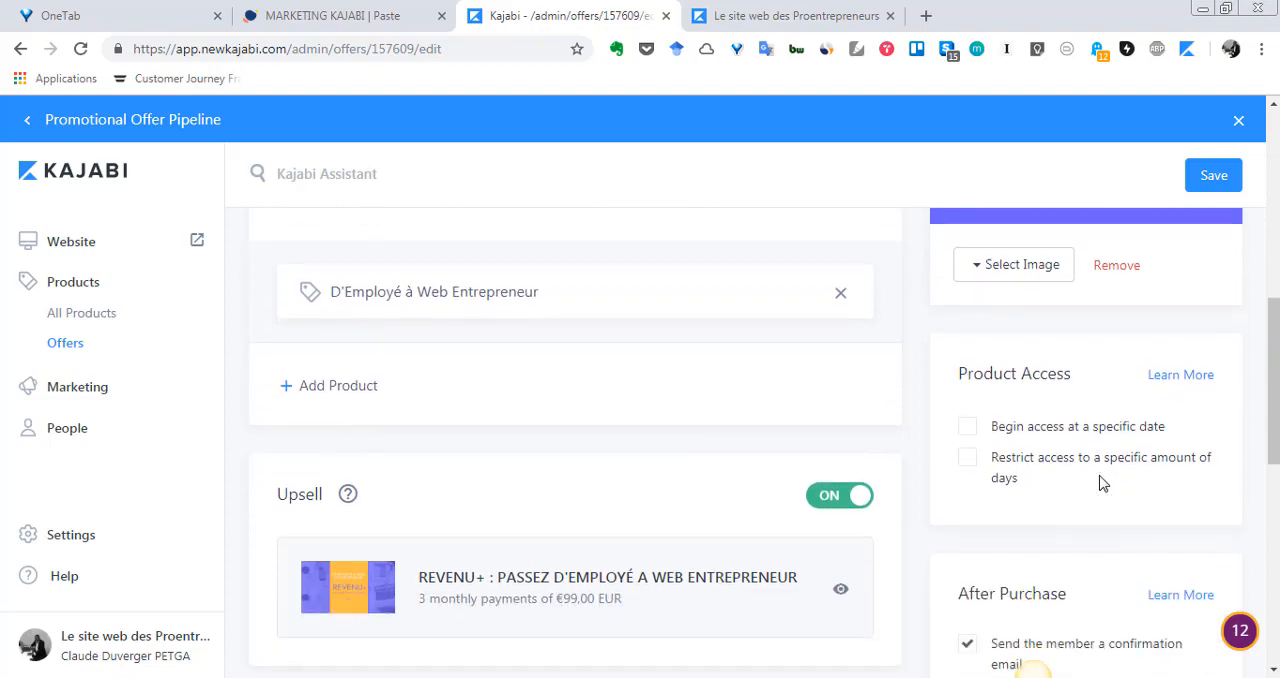
scroll(1100, 480, "up", 8)
left_click(29, 121)
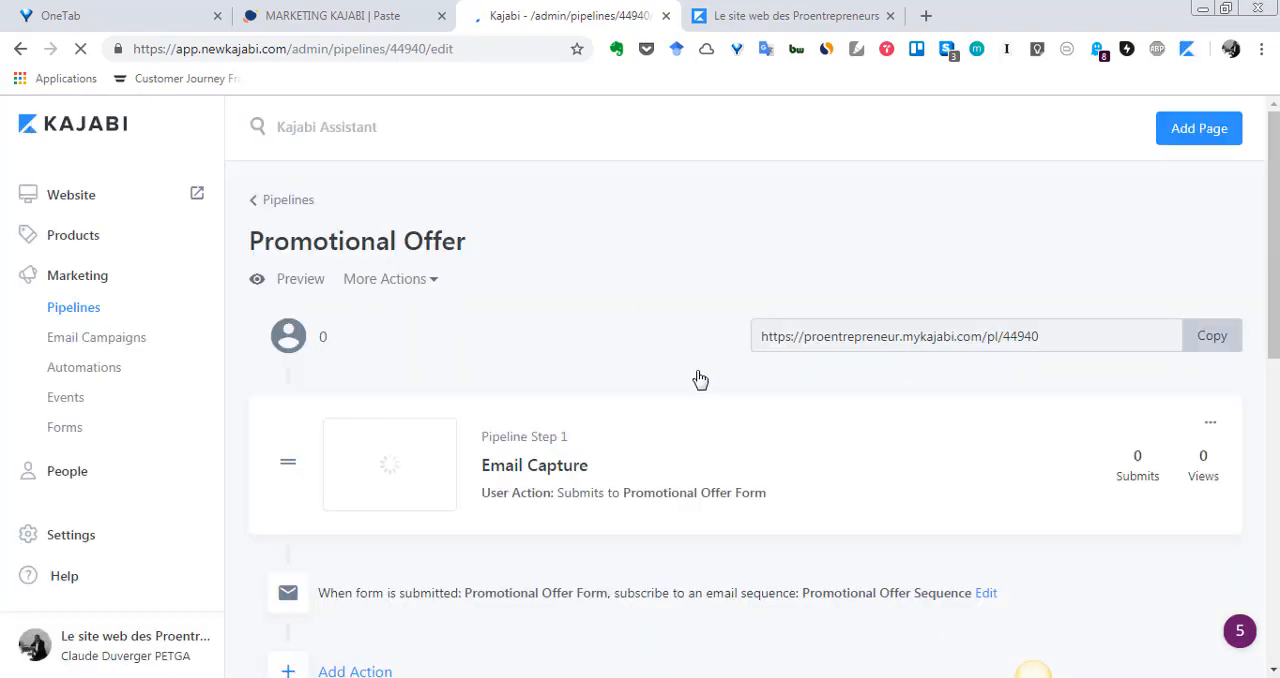
- Show the actions available for the Sales Page step of the pipeline and dismiss them
scroll(700, 380, "down", 4)
scroll(600, 375, "down", 4)
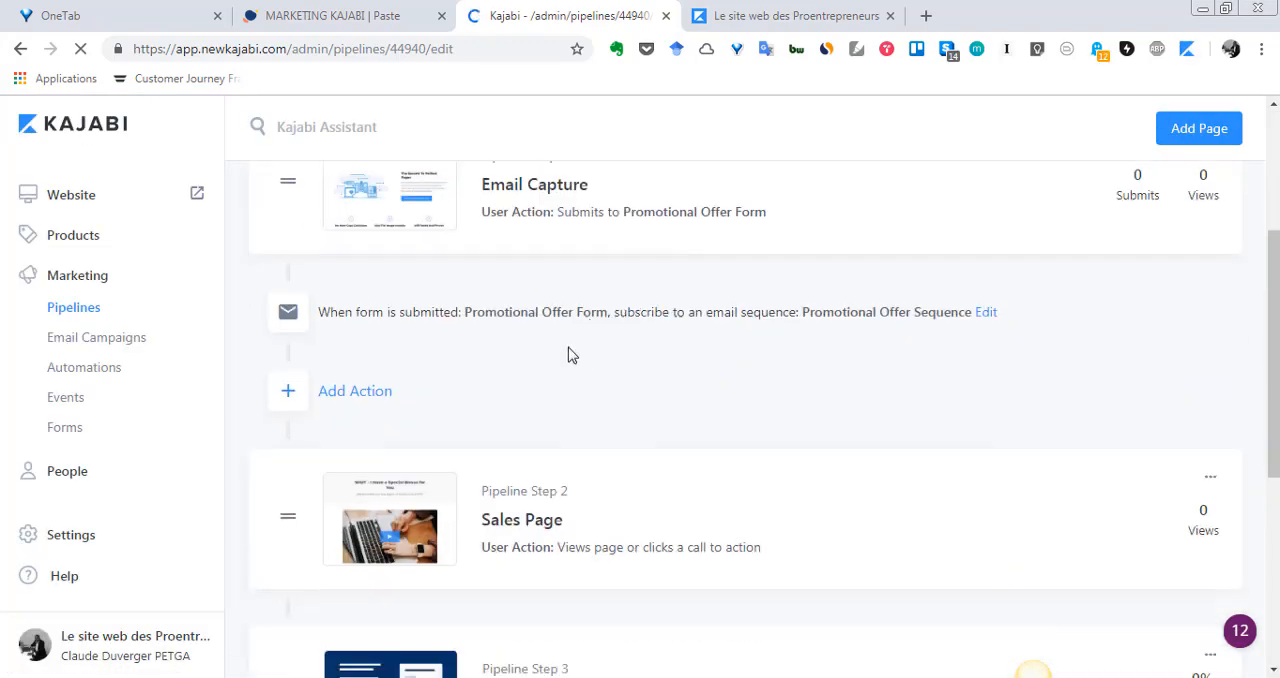
scroll(515, 470, "down", 3)
scroll(518, 470, "up", 3)
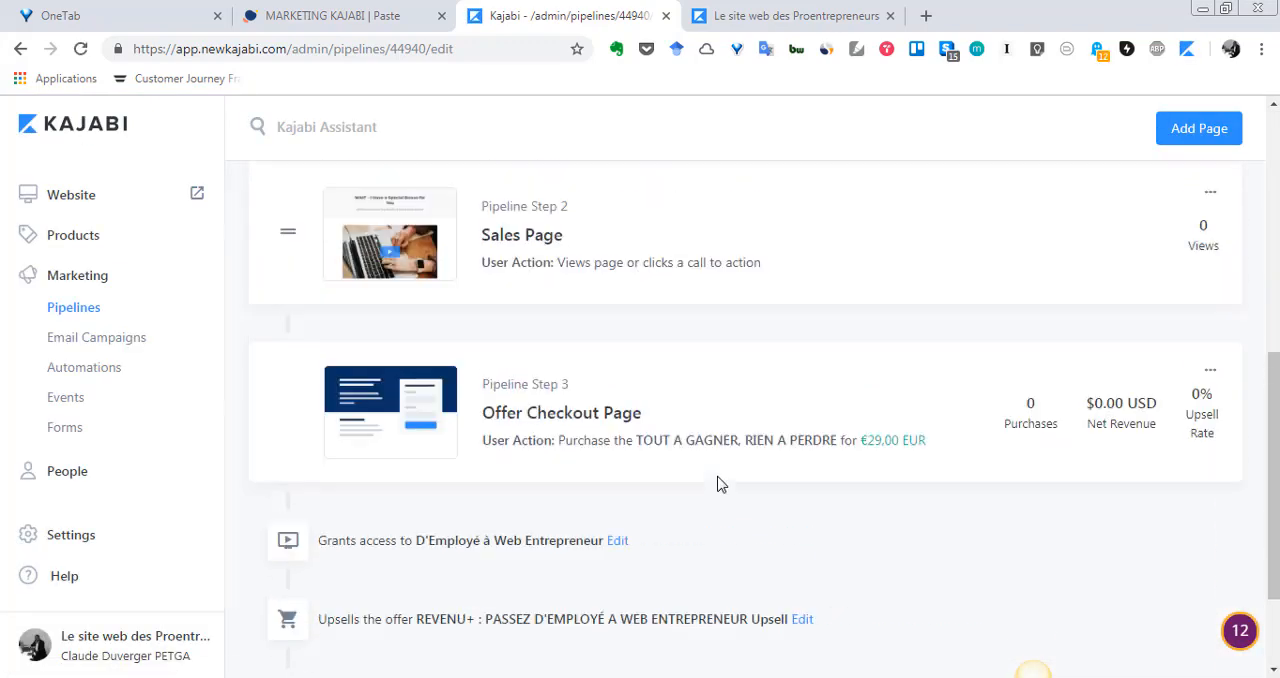
left_click(1211, 389)
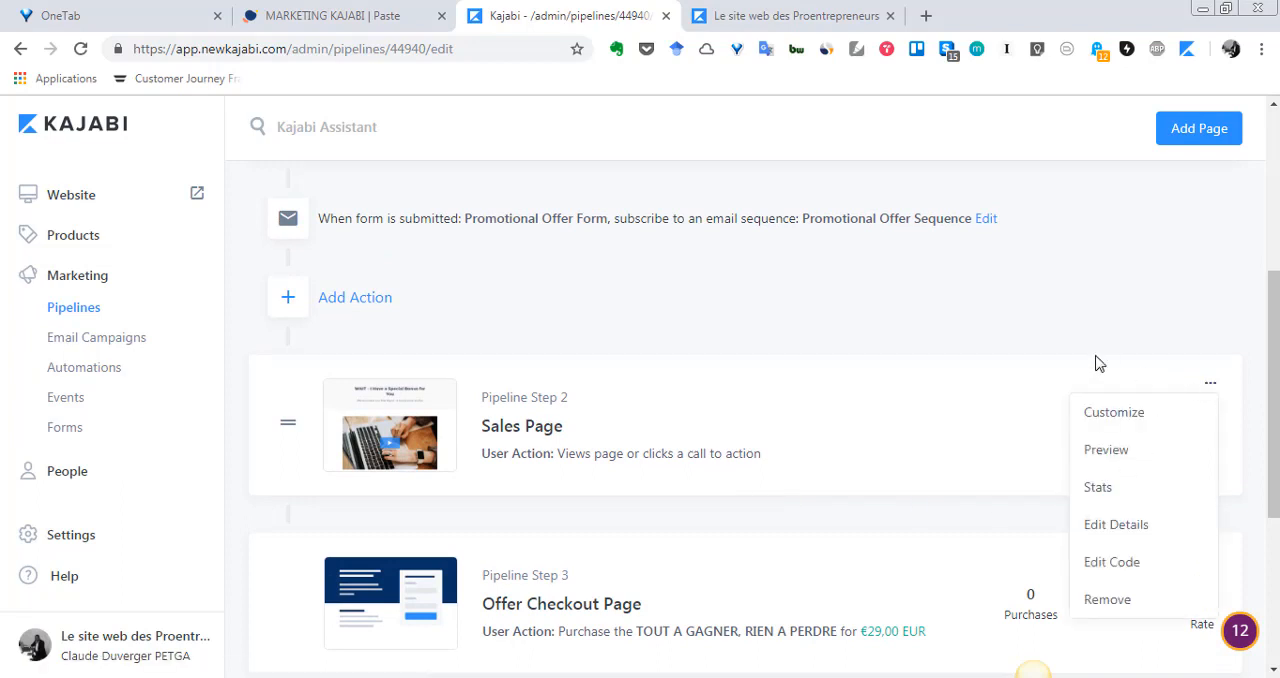
left_click(1064, 318)
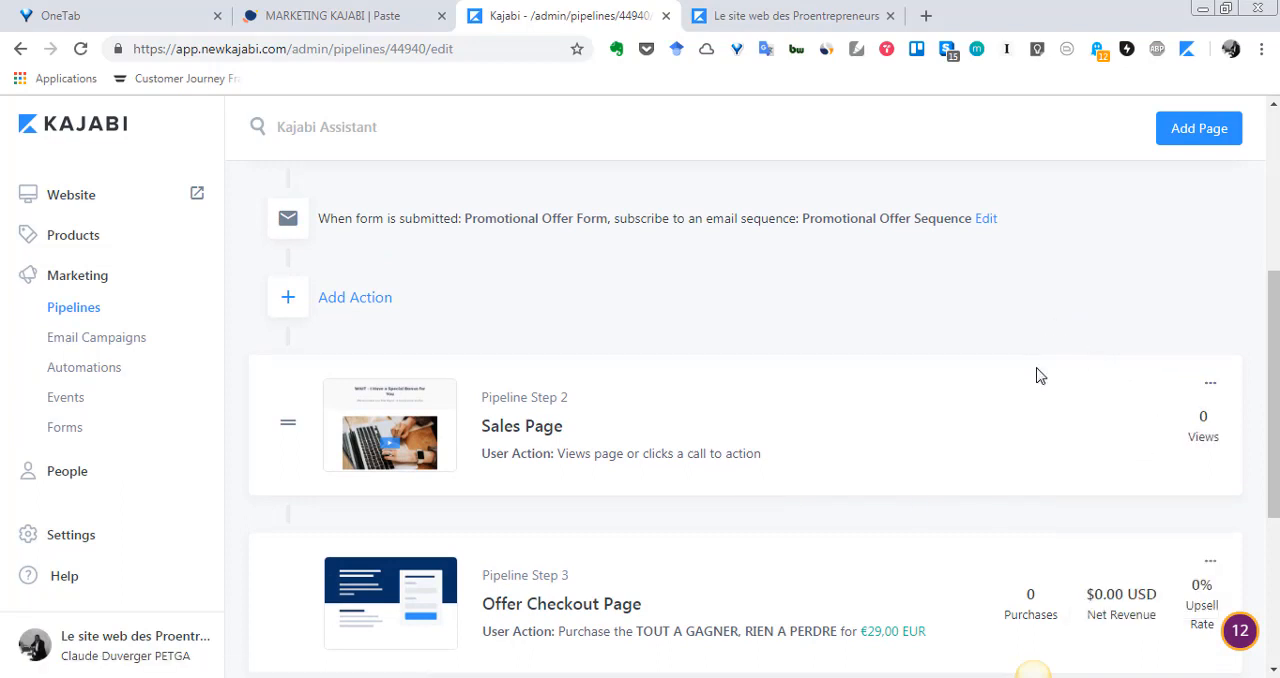
- Examine the full Promotional Offer pipeline, from the Email Capture step to the automations following the Offer Checkout Page
scroll(1037, 375, "up", 4)
scroll(1183, 386, "down", 2)
scroll(1143, 403, "up", 2)
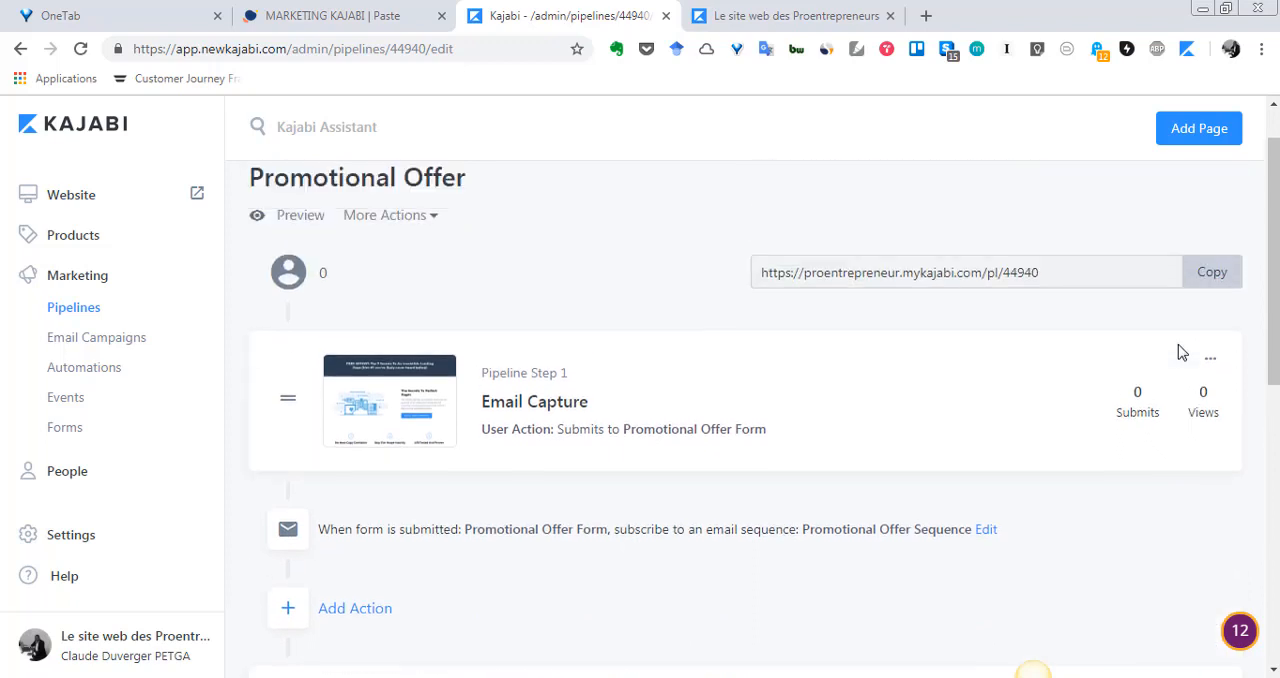
scroll(1181, 352, "up", 1)
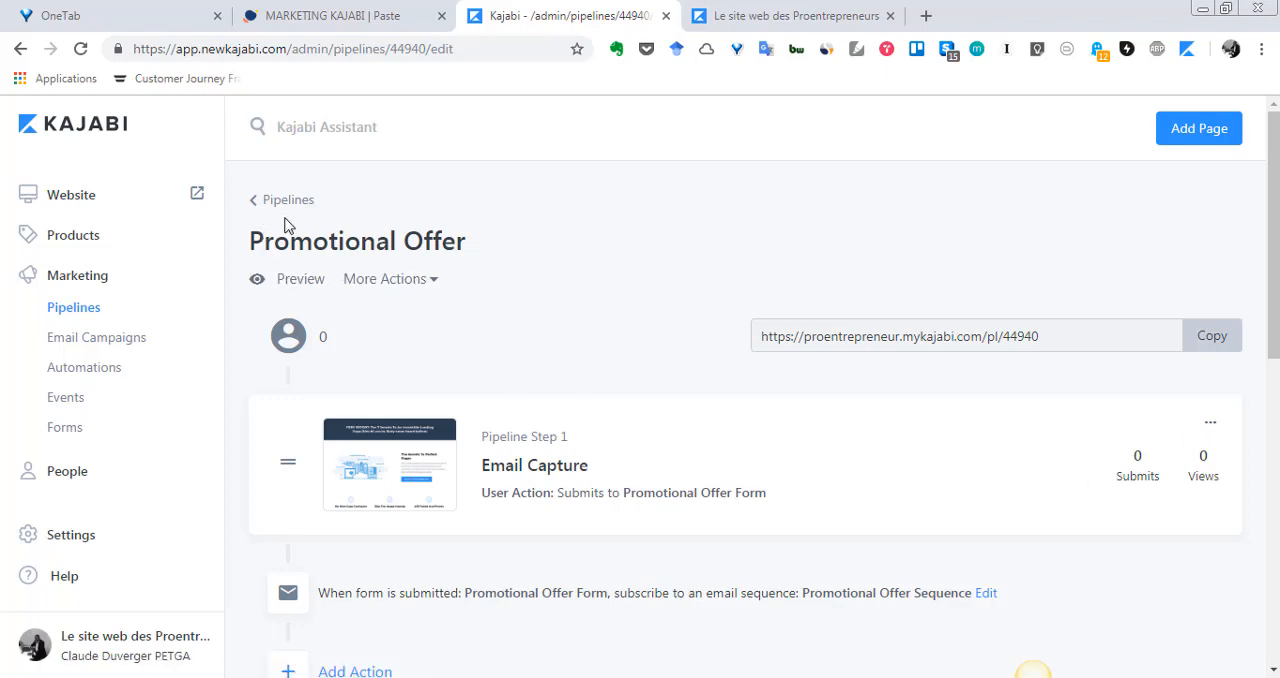
scroll(337, 290, "down", 3)
scroll(341, 305, "up", 3)
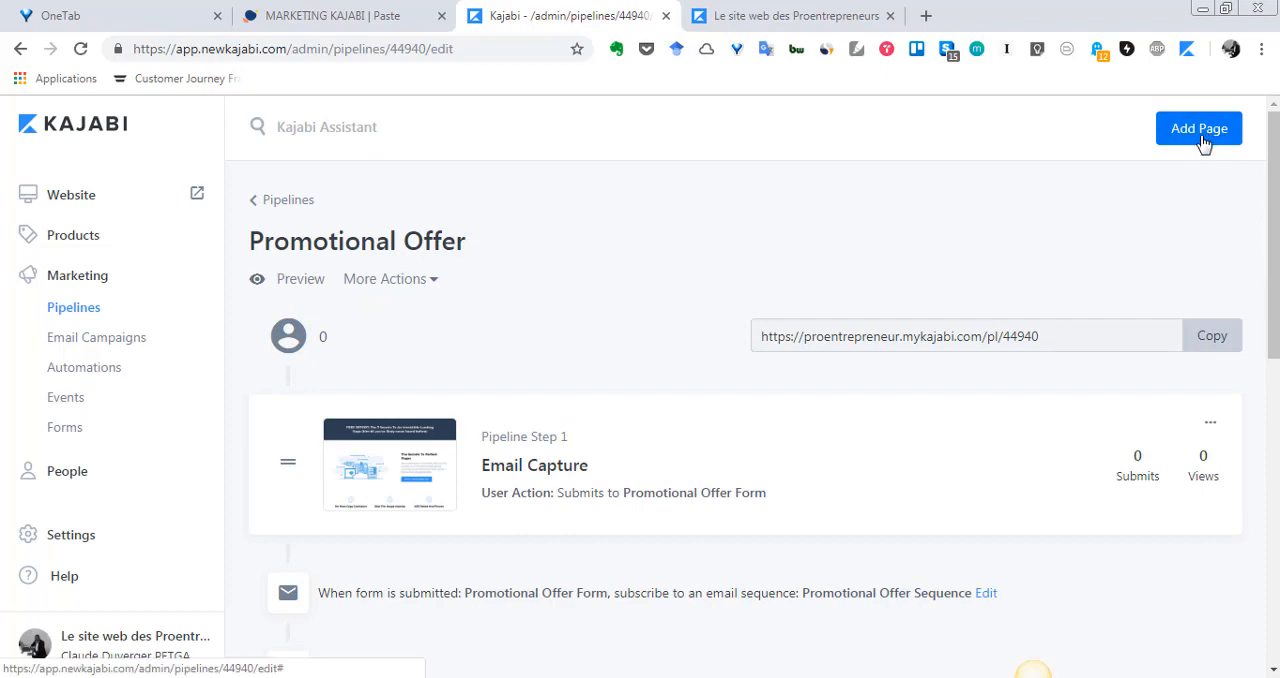
scroll(1051, 294, "down", 7)
scroll(1016, 321, "up", 4)
scroll(737, 417, "up", 3)
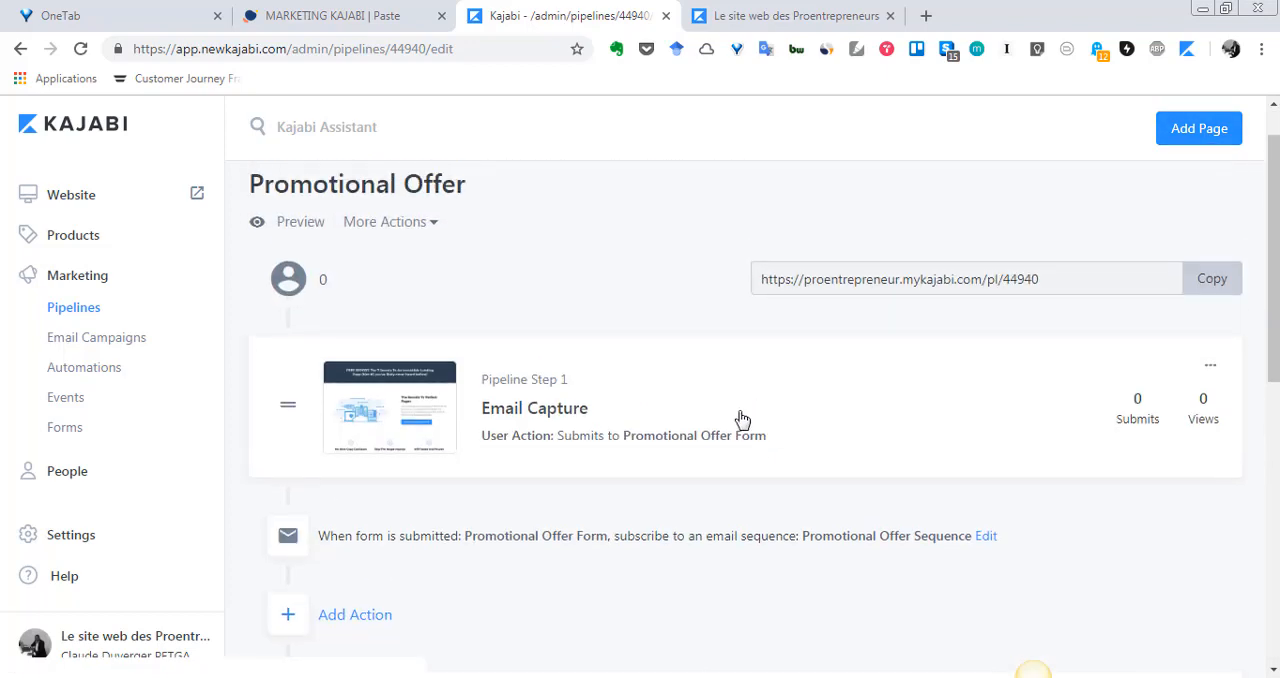
scroll(734, 420, "down", 3)
scroll(580, 403, "up", 3)
scroll(575, 407, "down", 4)
scroll(573, 406, "down", 2)
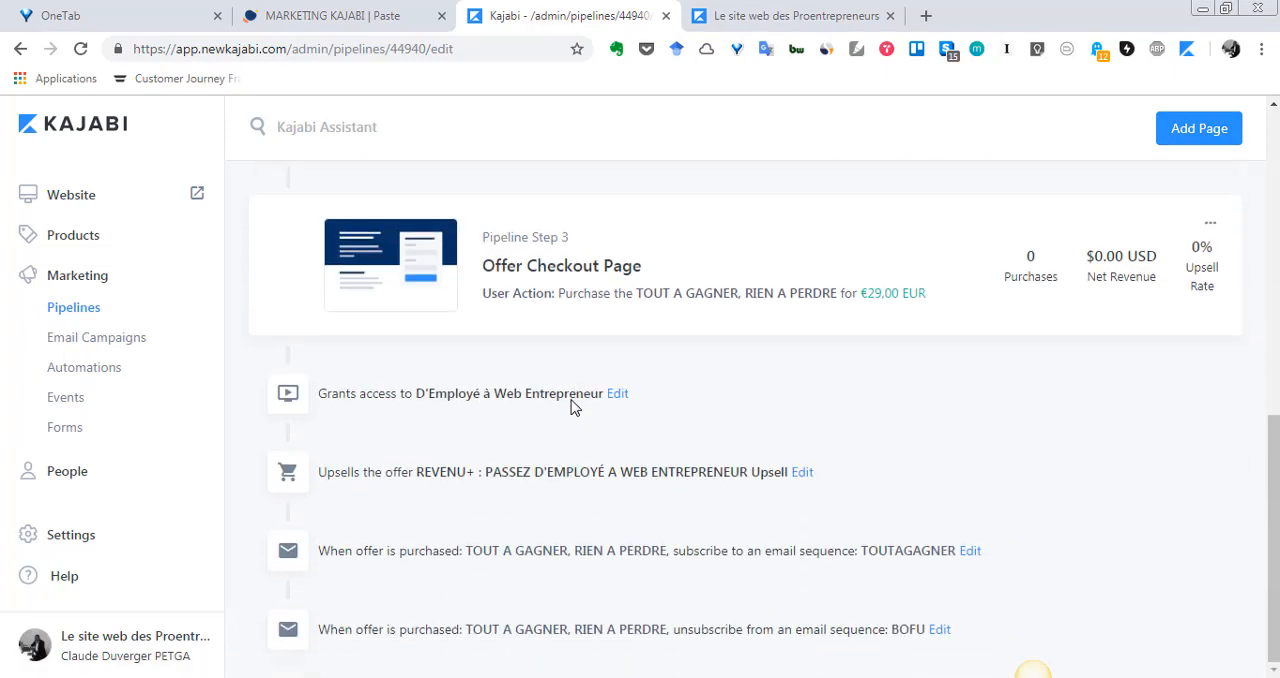
- View the page types that can be added to the pipeline, select New Landing Page, and dismiss the dialog without adding it
scroll(571, 406, "up", 5)
left_click(1203, 127)
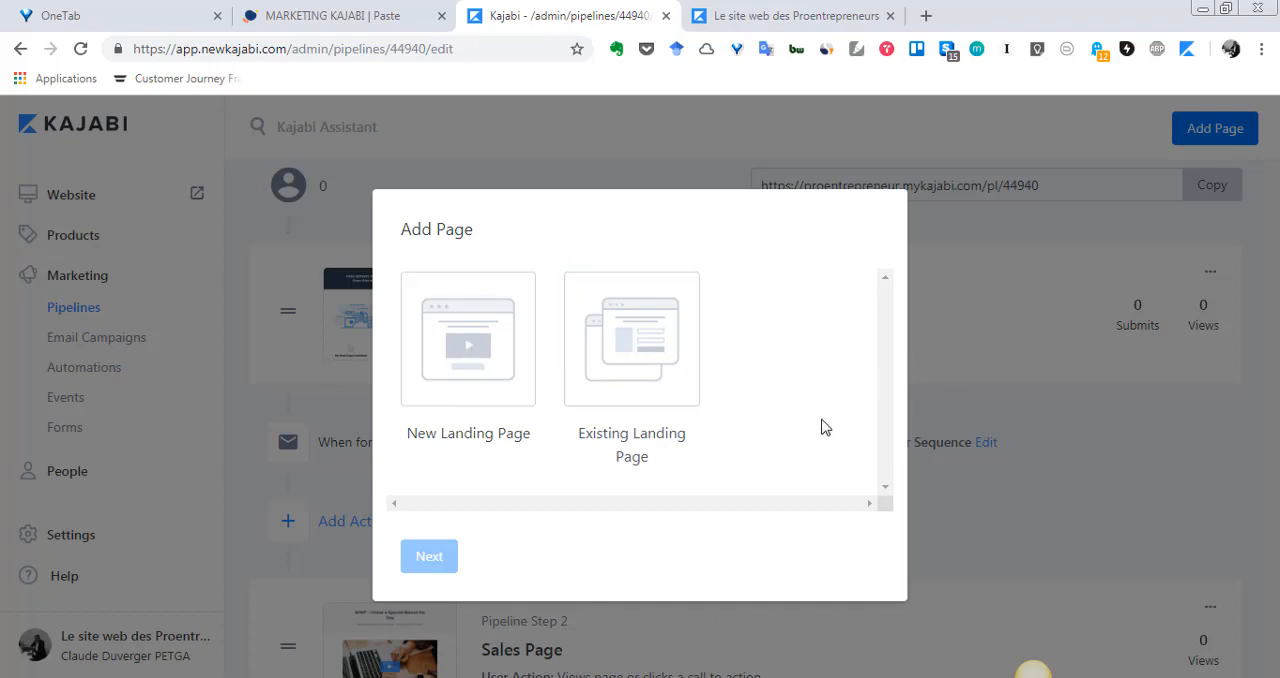
left_click(410, 345)
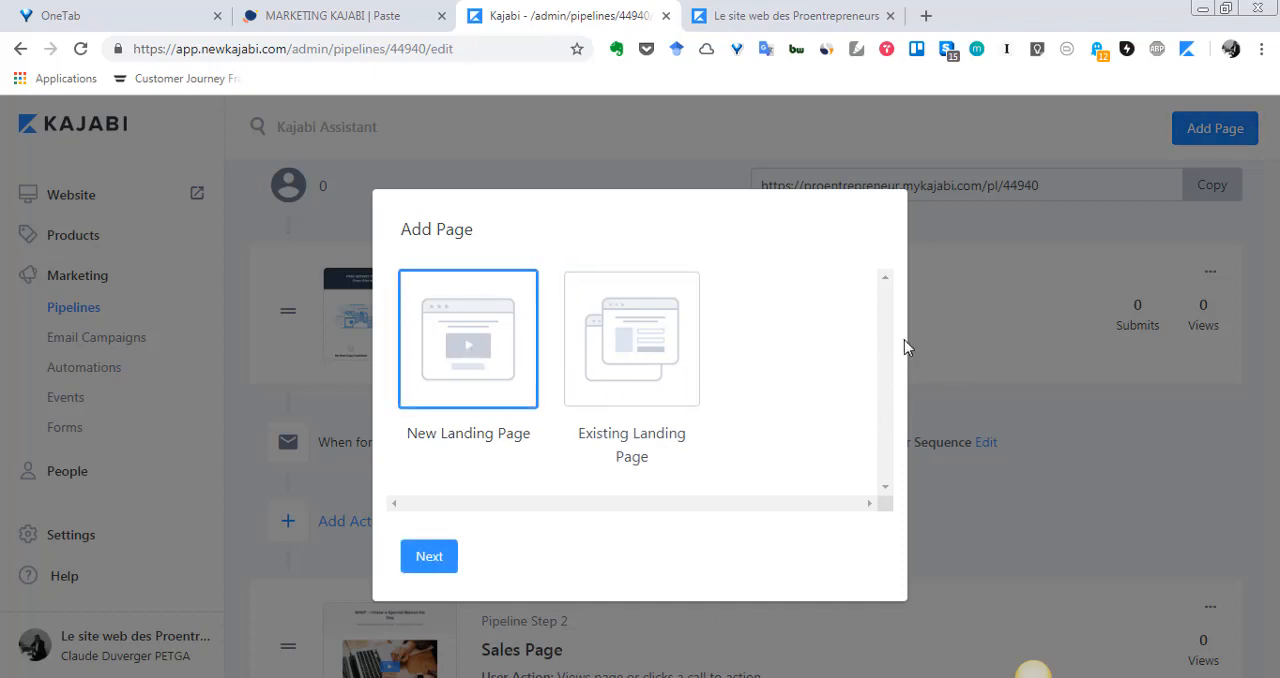
left_click(1015, 293)
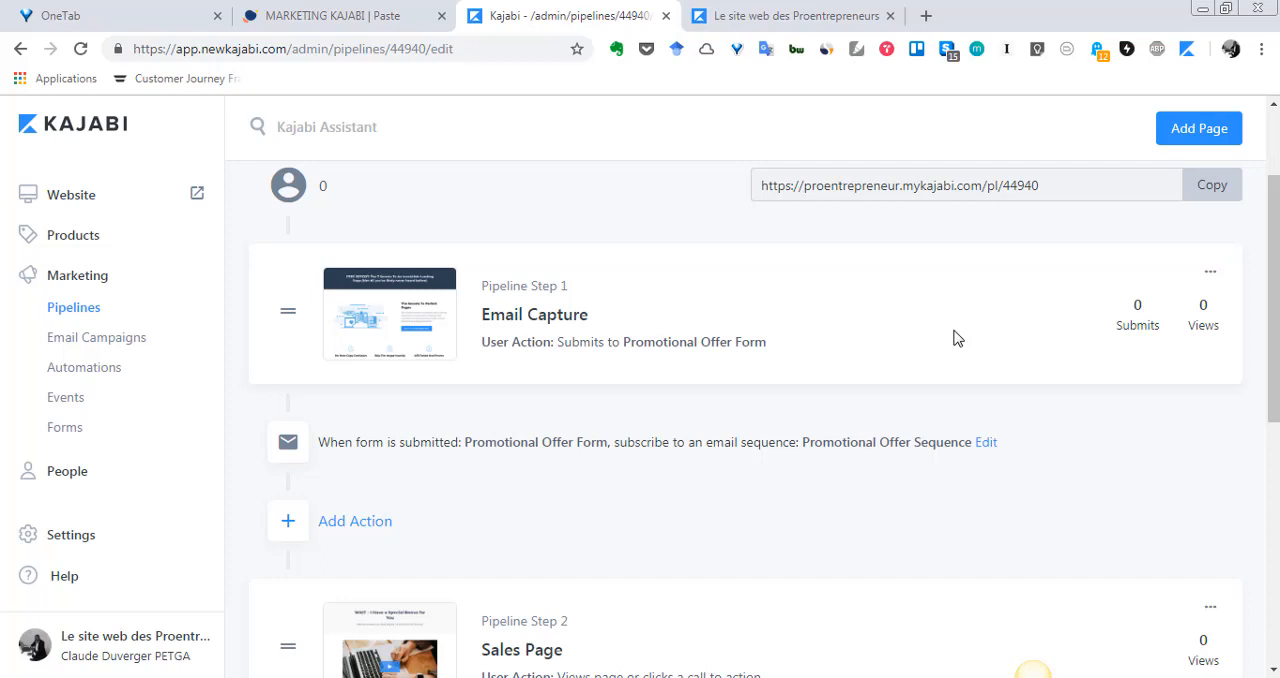
- Look over the pipeline's remaining steps and return to the list of all pipelines
scroll(953, 338, "down", 2)
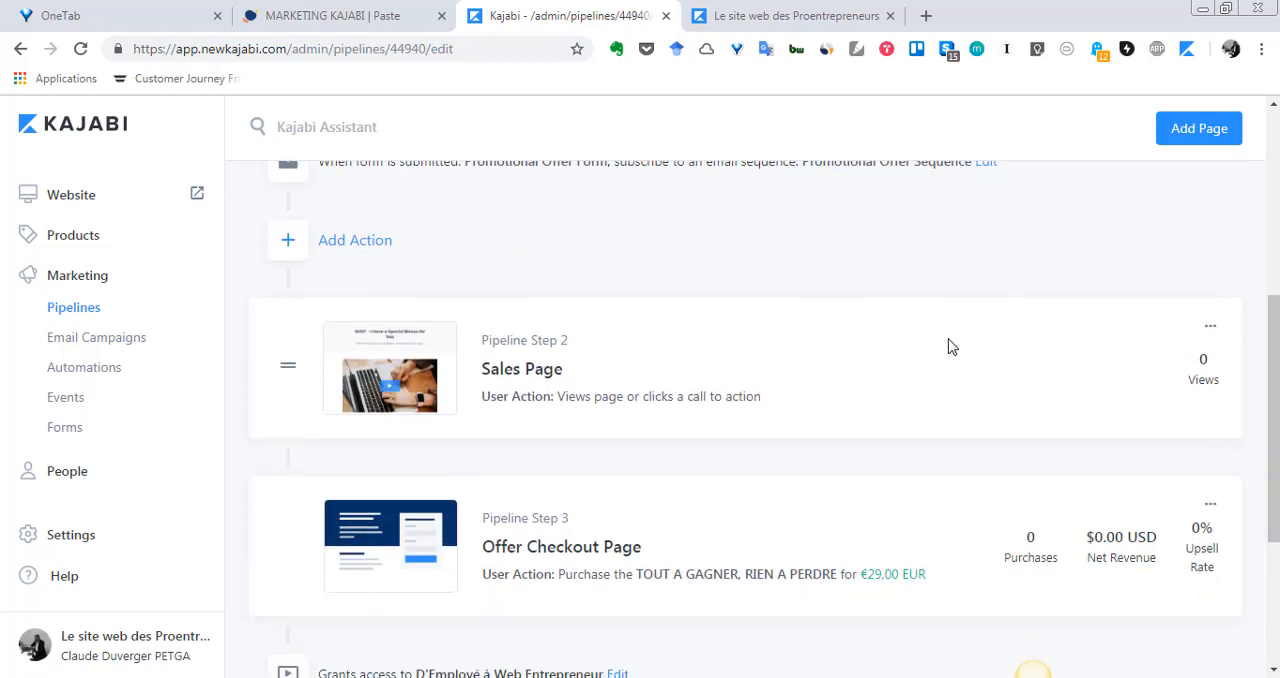
scroll(948, 344, "up", 4)
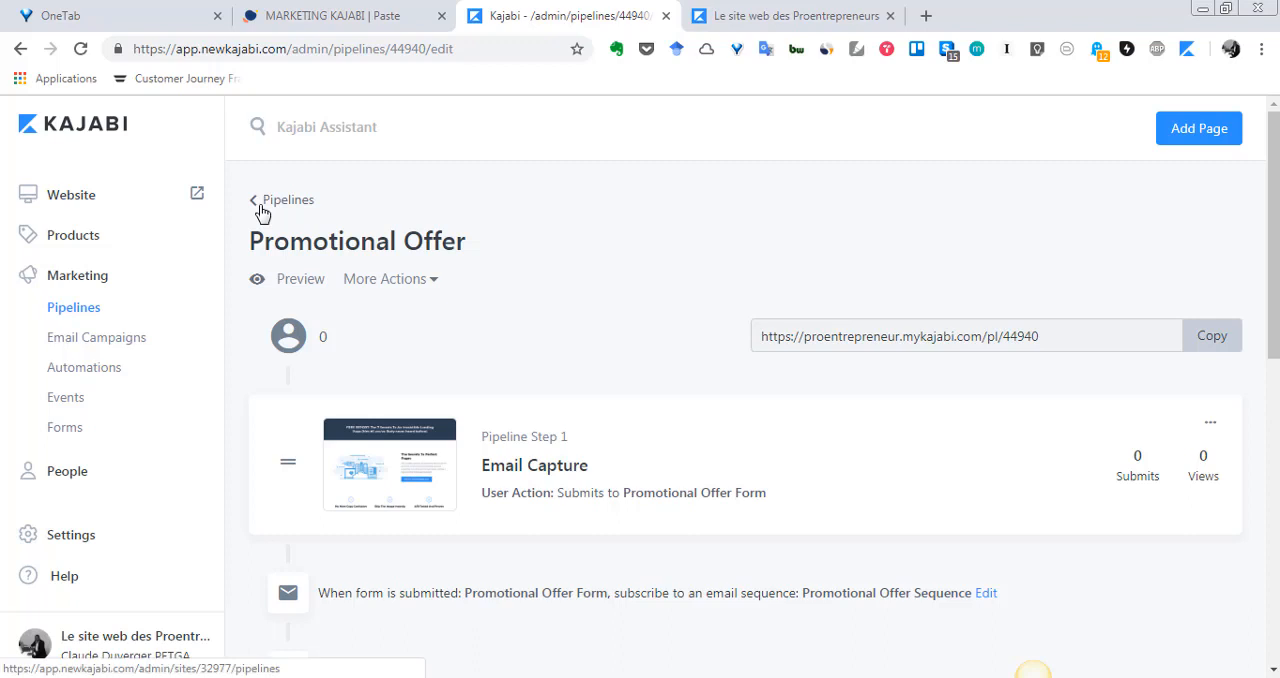
left_click(260, 210)
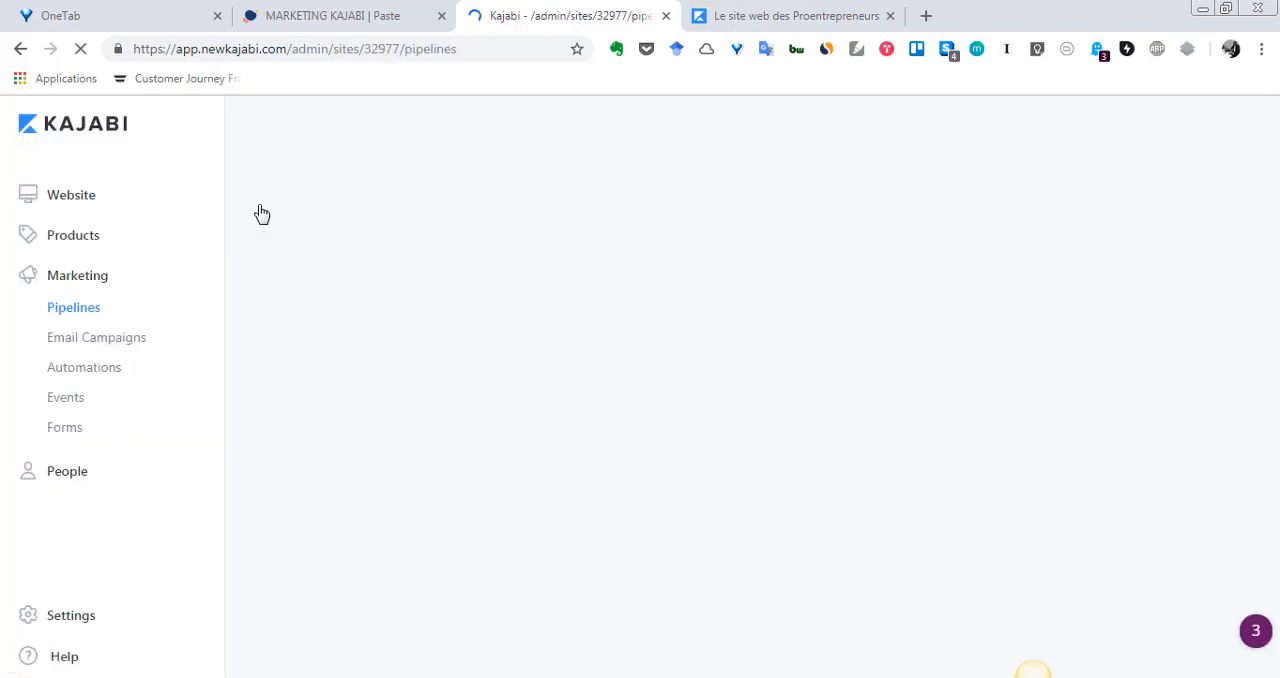